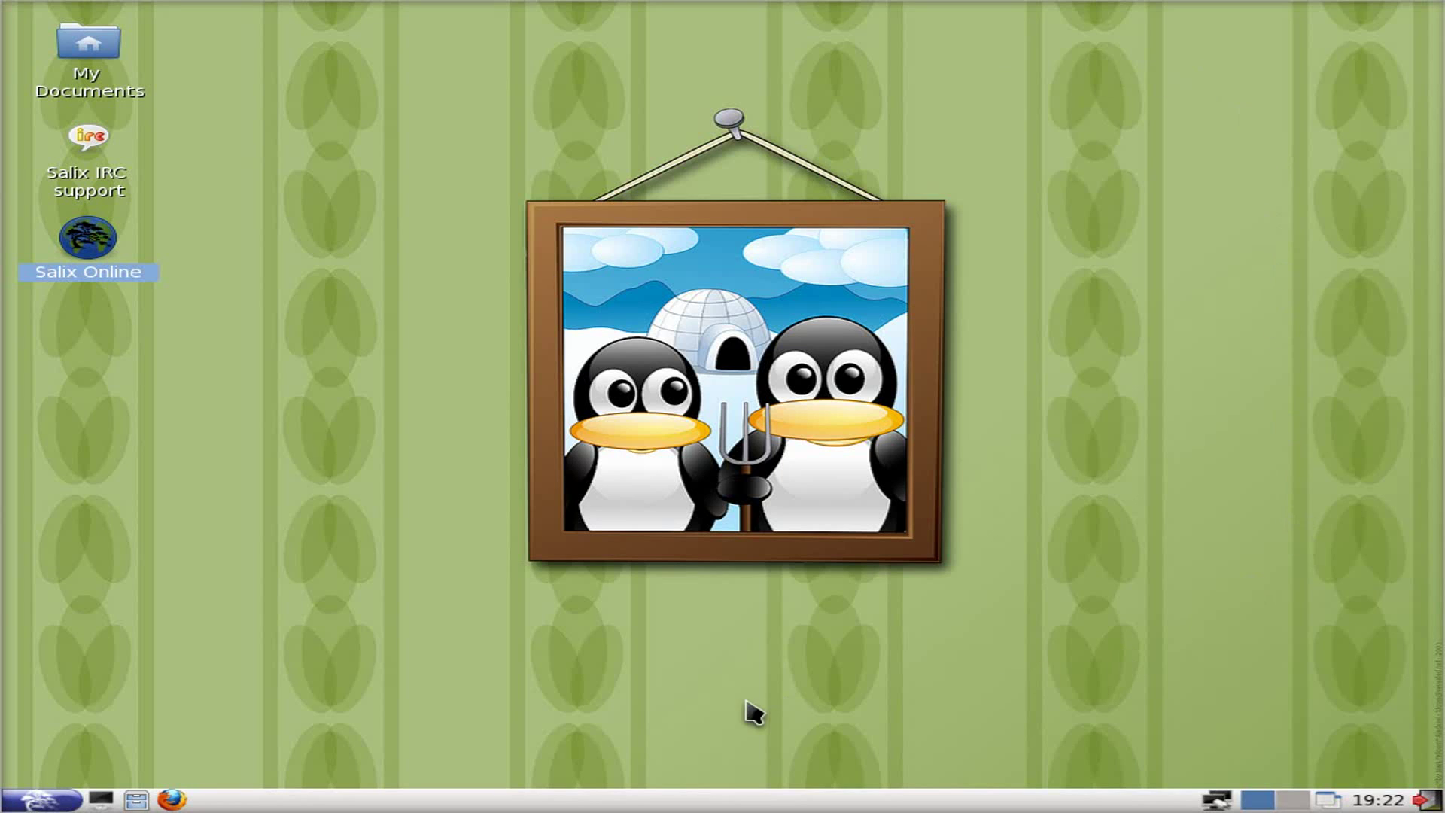
Browse the application menu from Accessories through Other, which lists only Gslapt Package Manager.
left_click(307, 352)
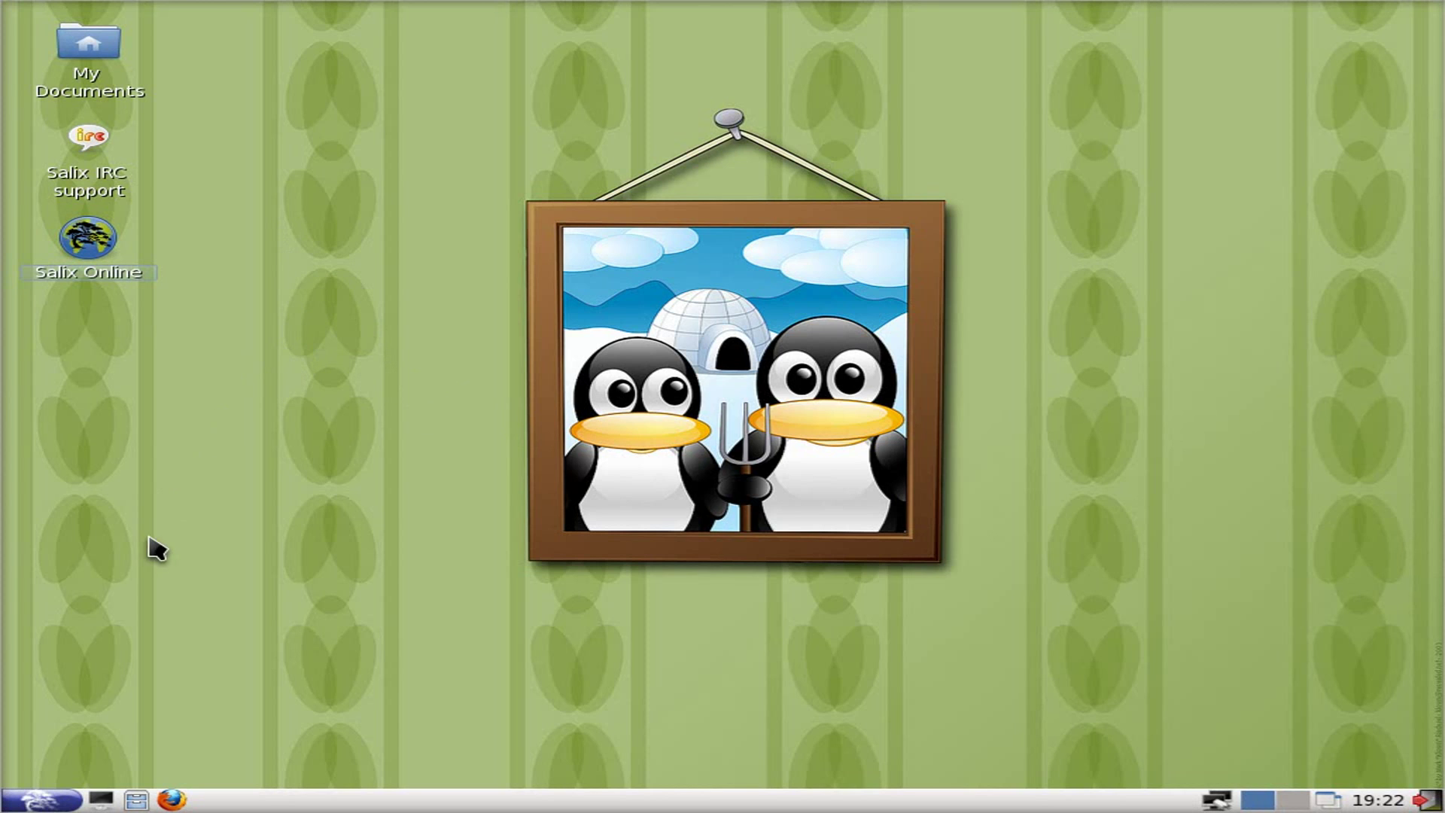
left_click(60, 799)
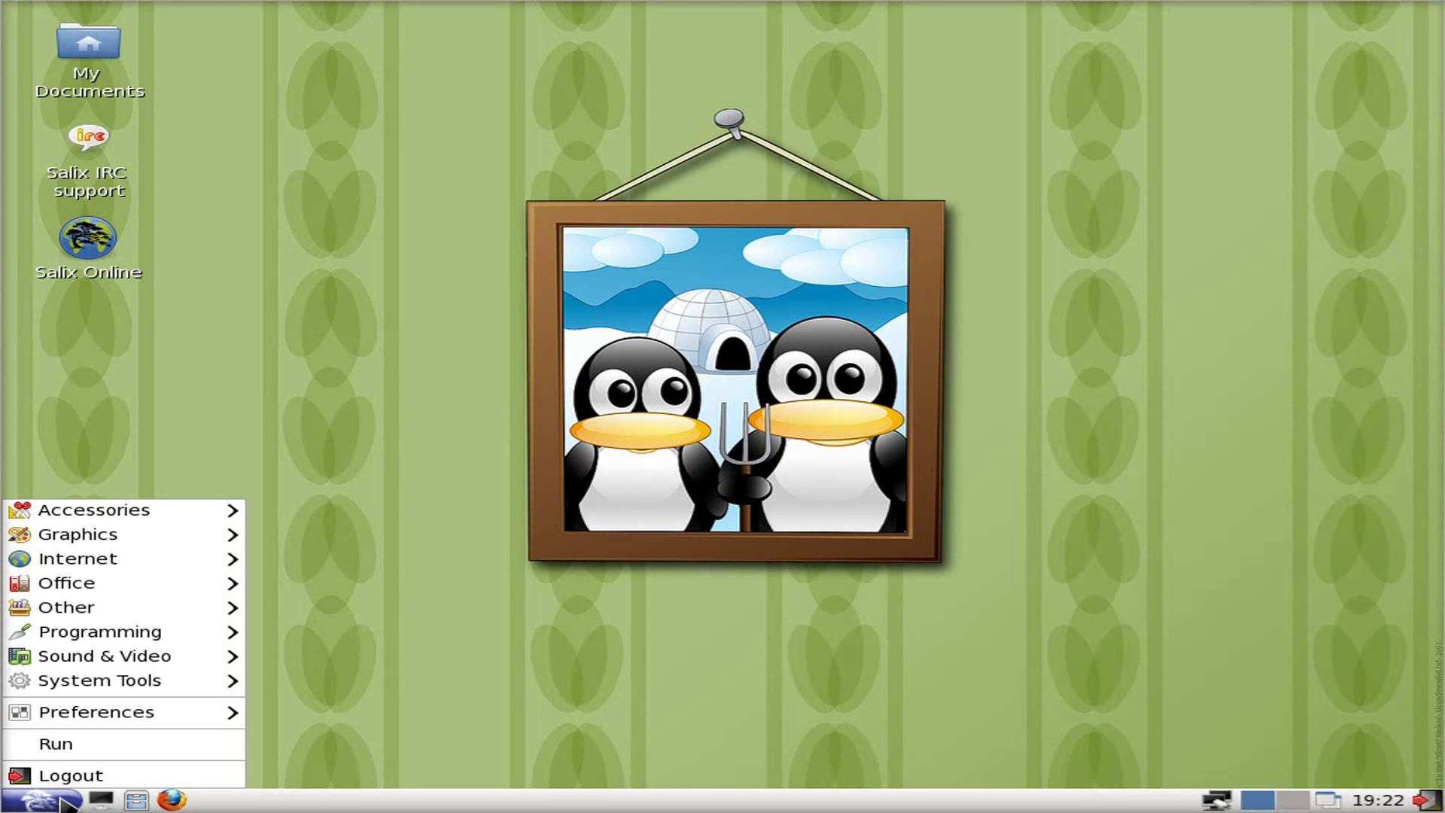
mouse_move(144, 518)
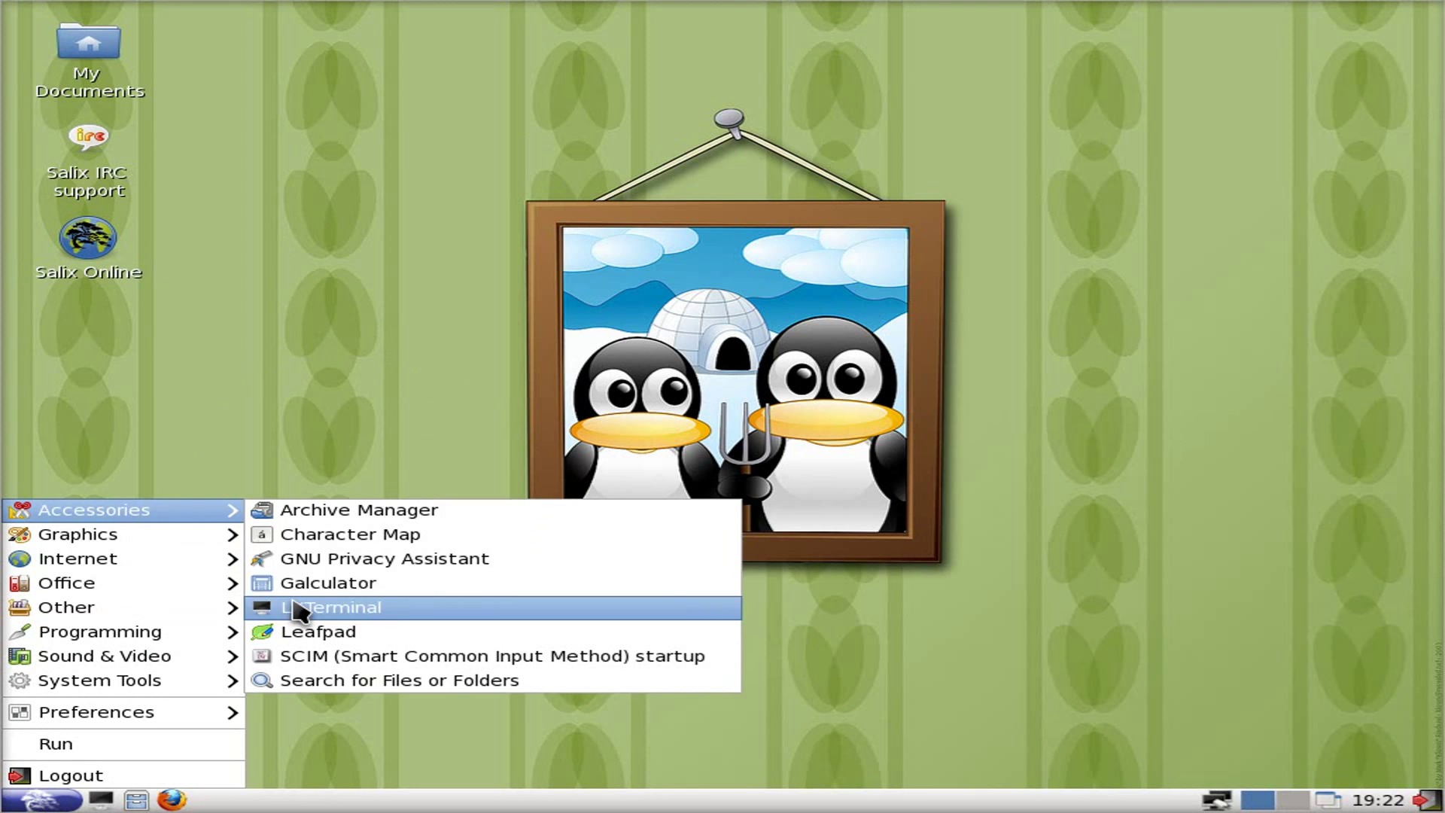
mouse_move(242, 543)
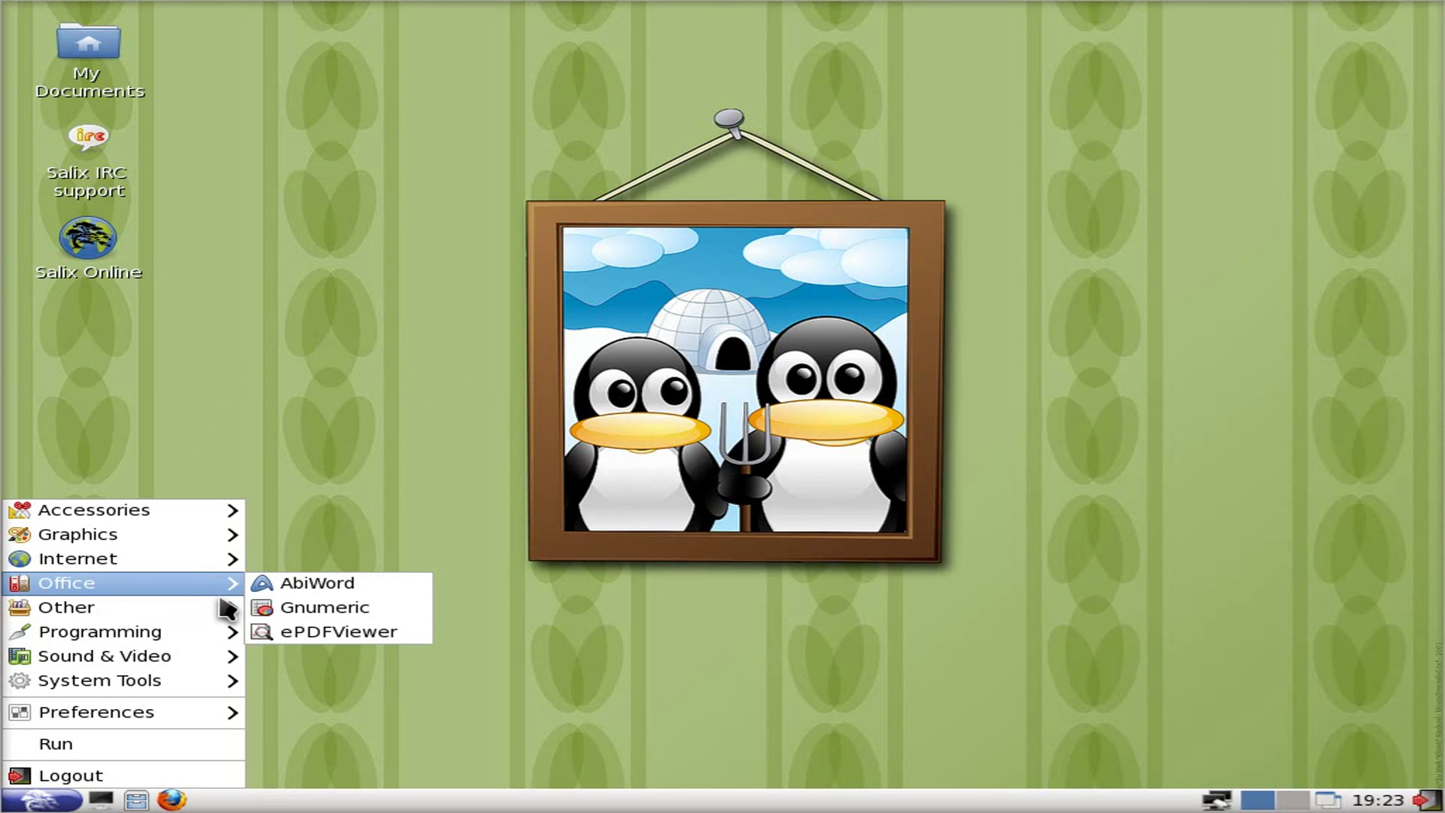
mouse_move(227, 616)
mouse_move(199, 638)
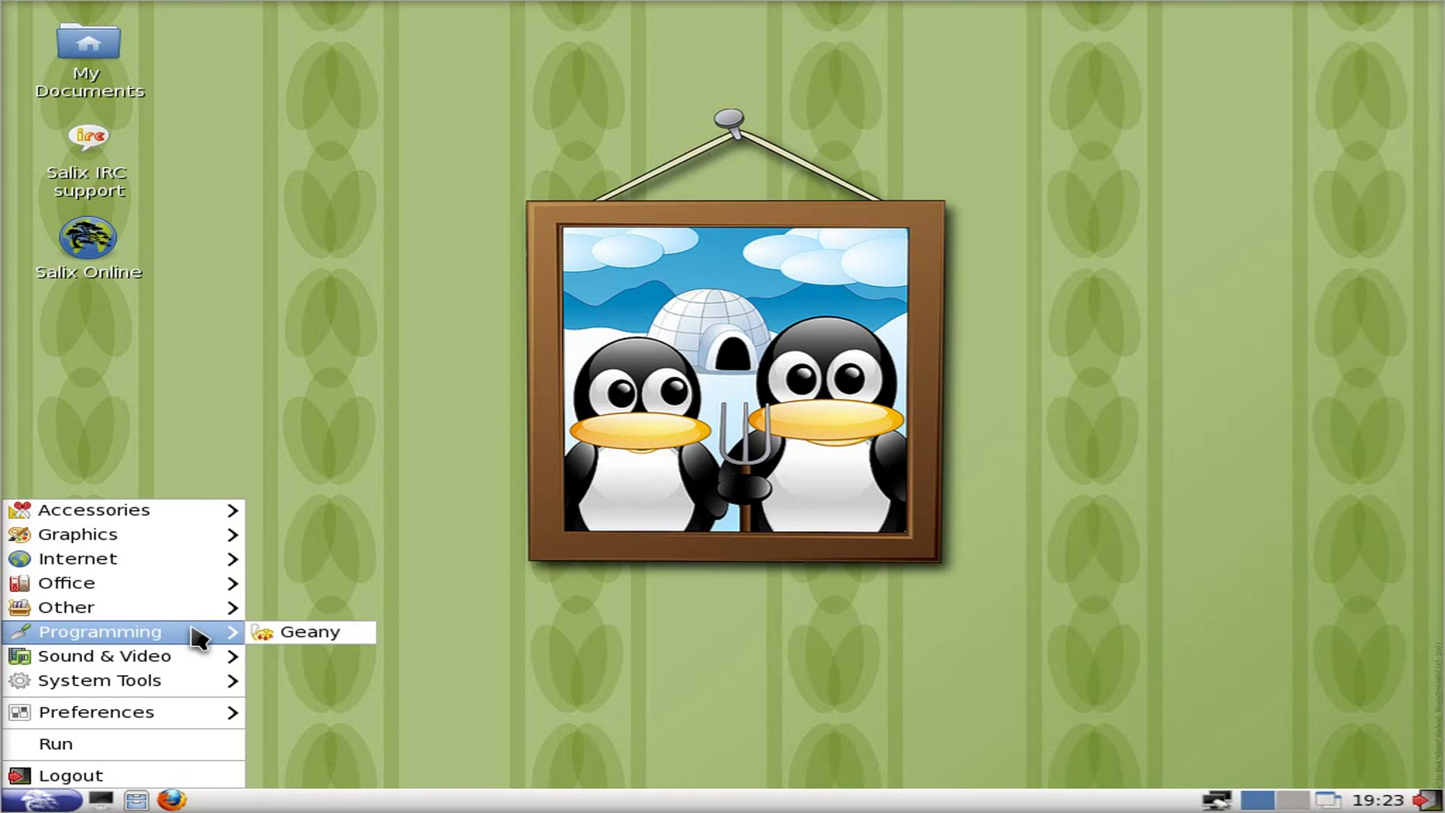
mouse_move(186, 665)
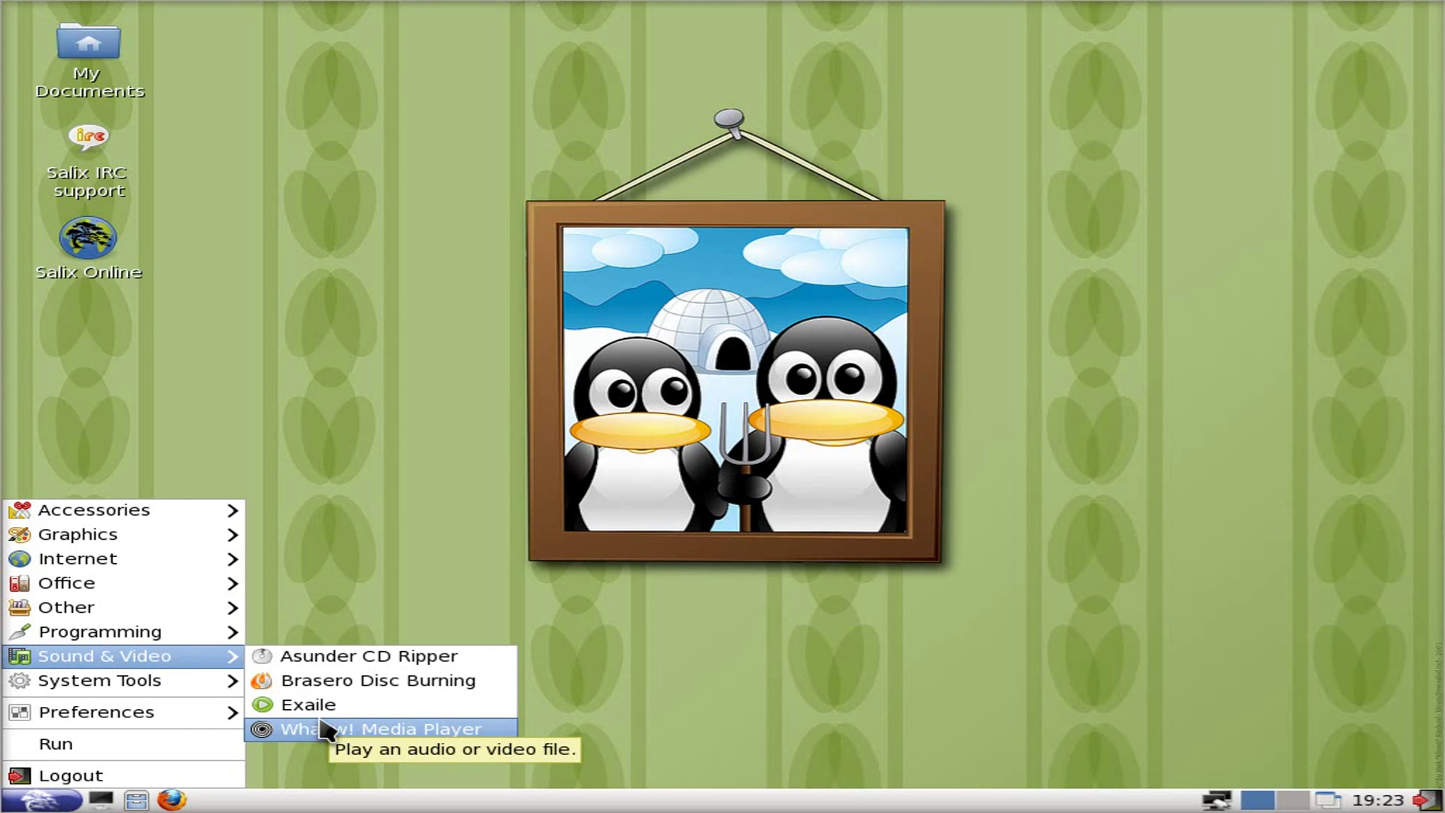
mouse_move(219, 687)
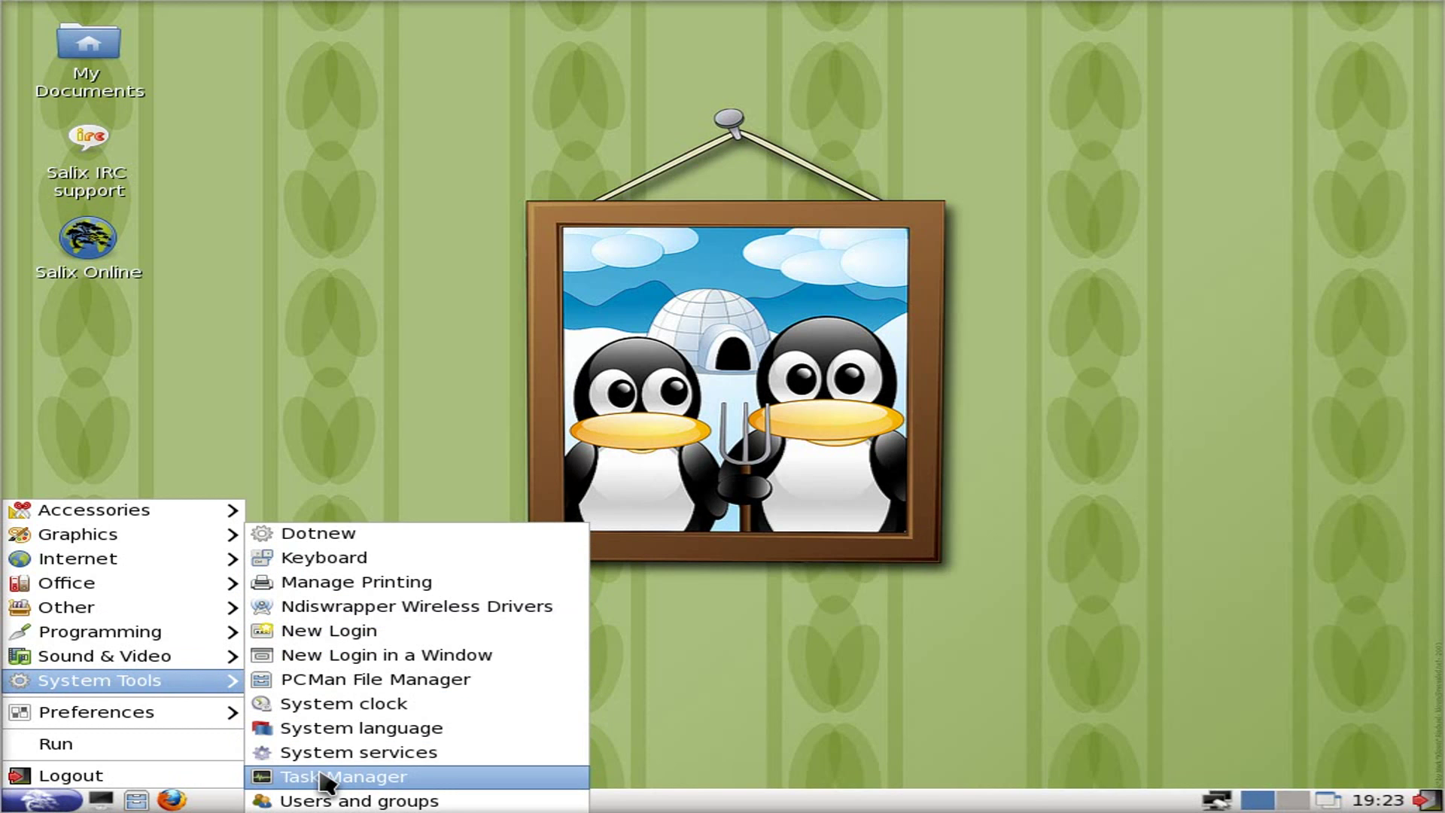
mouse_move(236, 720)
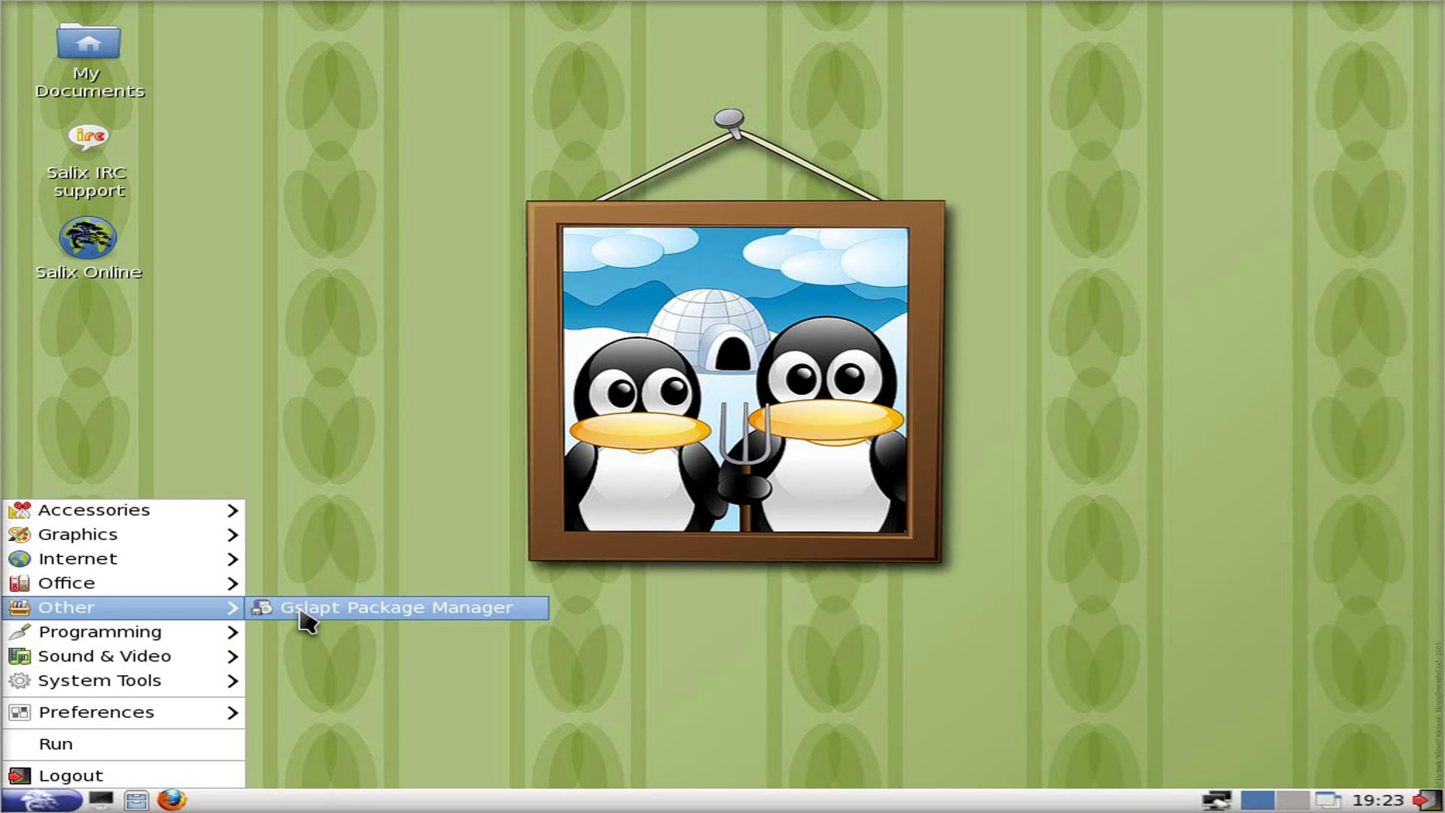
Launch Gslapt Package Manager from Other and authenticate with the root password.
left_click(307, 615)
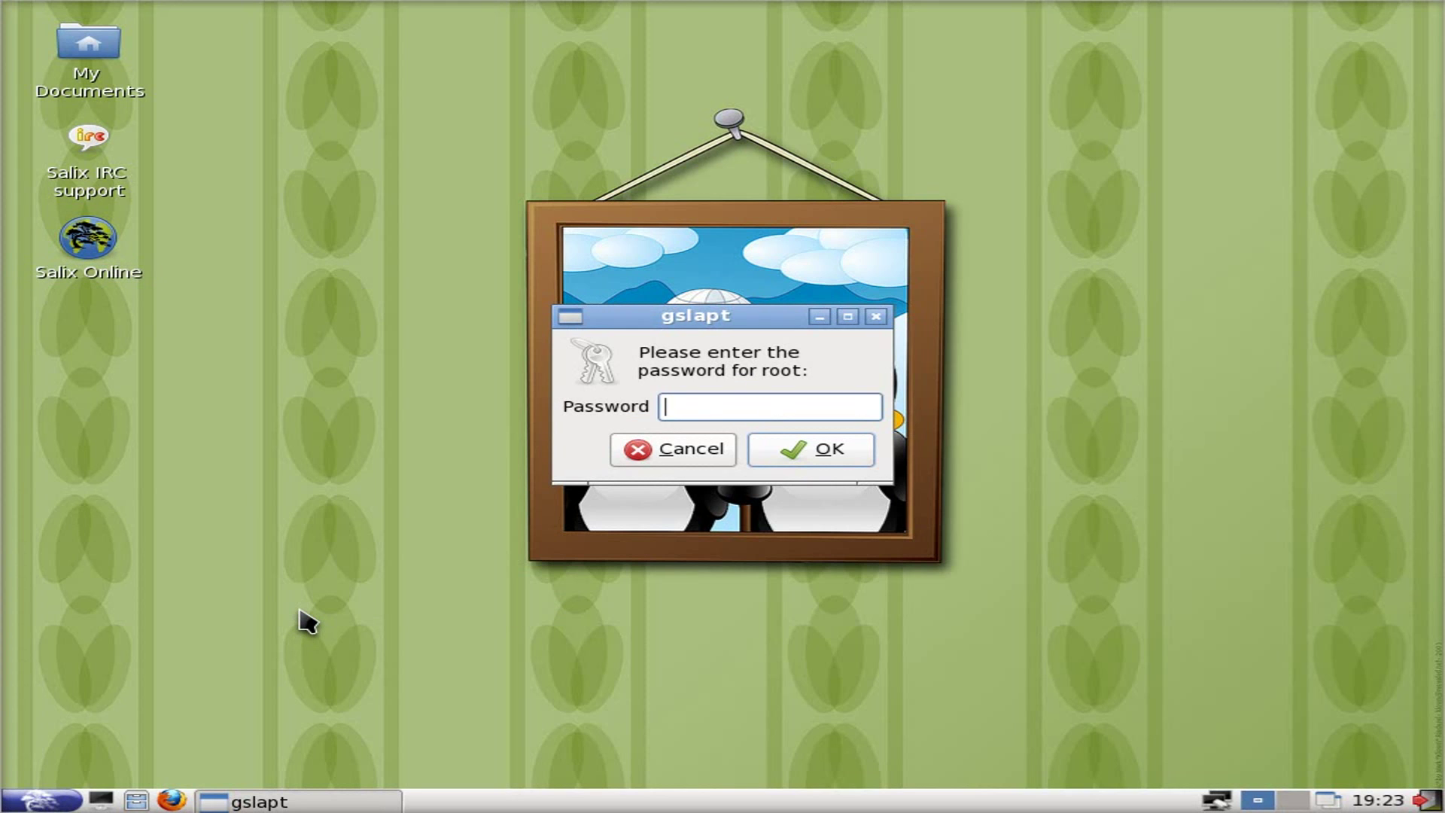
key("Return")
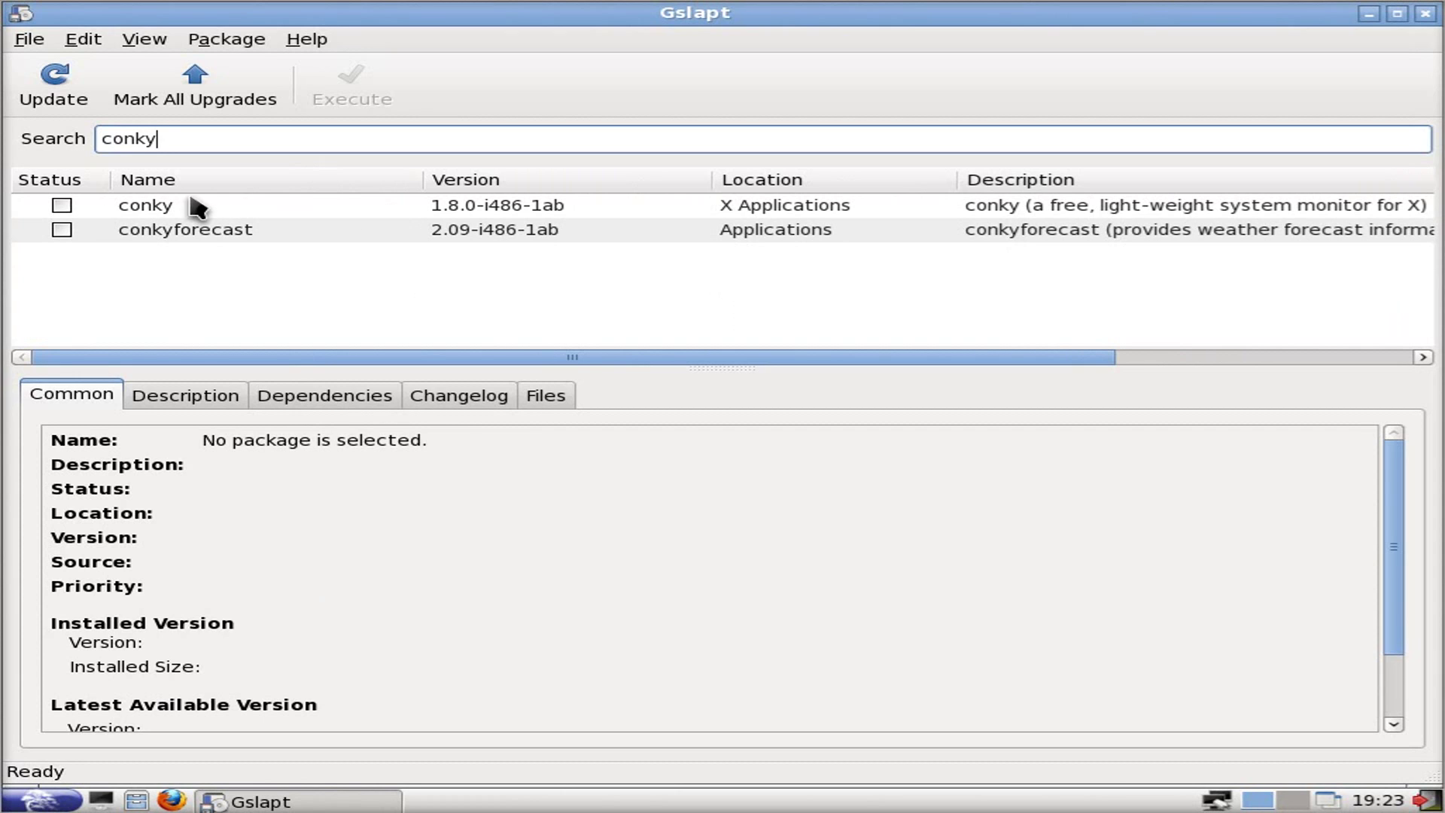
Mark conky 1.8.0 for install and review its Description, Dependencies, Changelog and Files tabs.
left_click(60, 211)
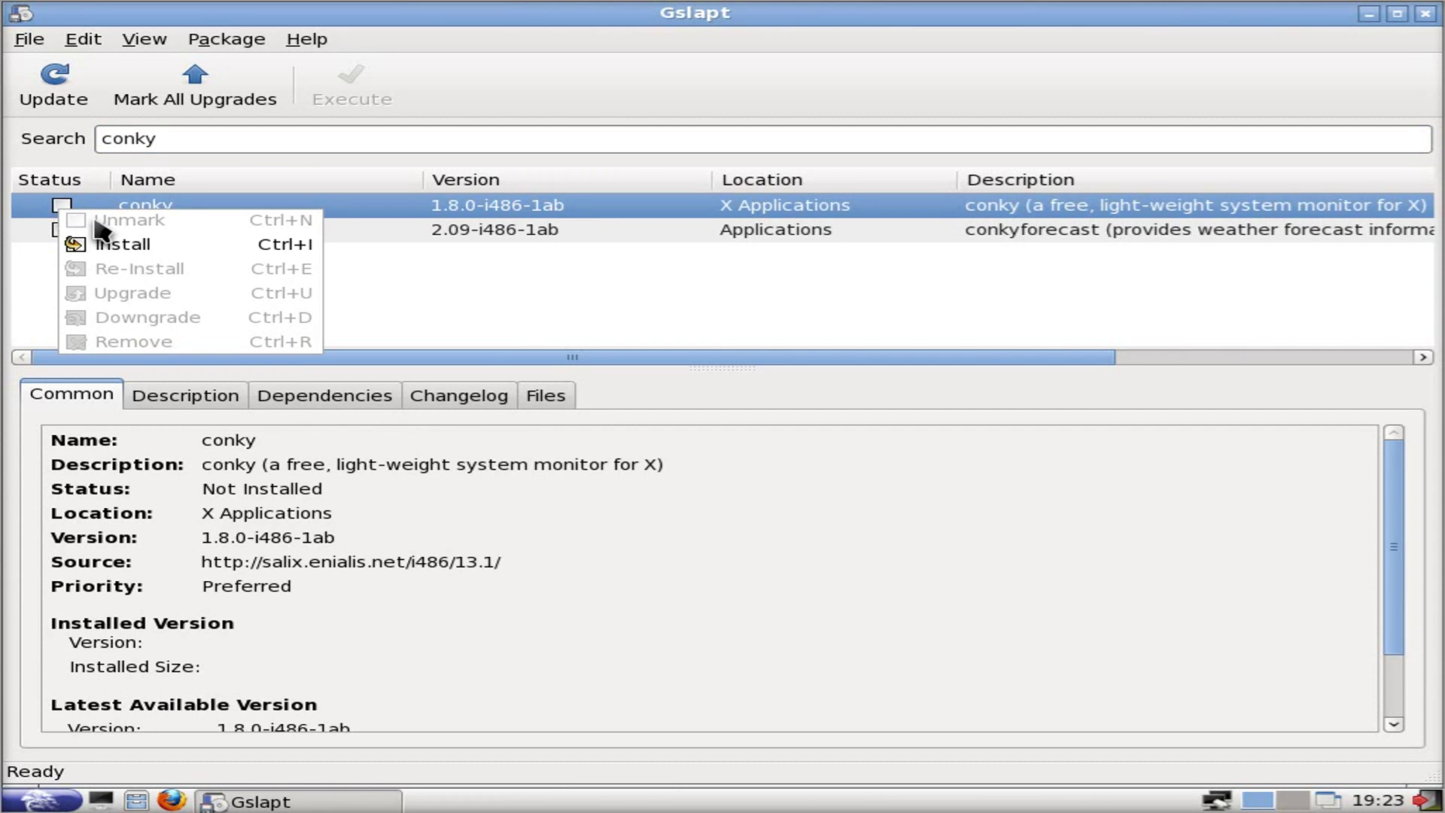
left_click(114, 245)
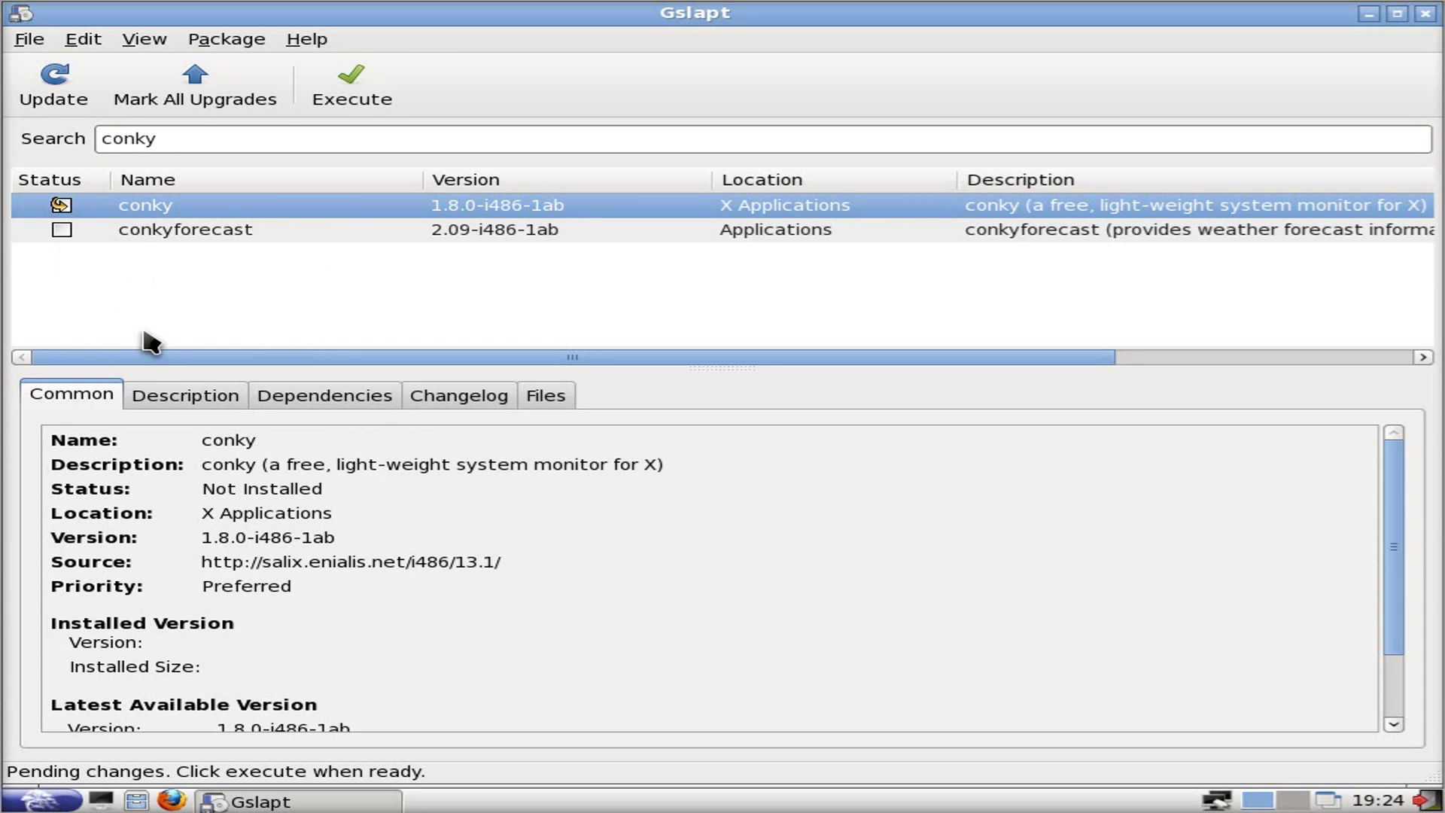
left_click(201, 410)
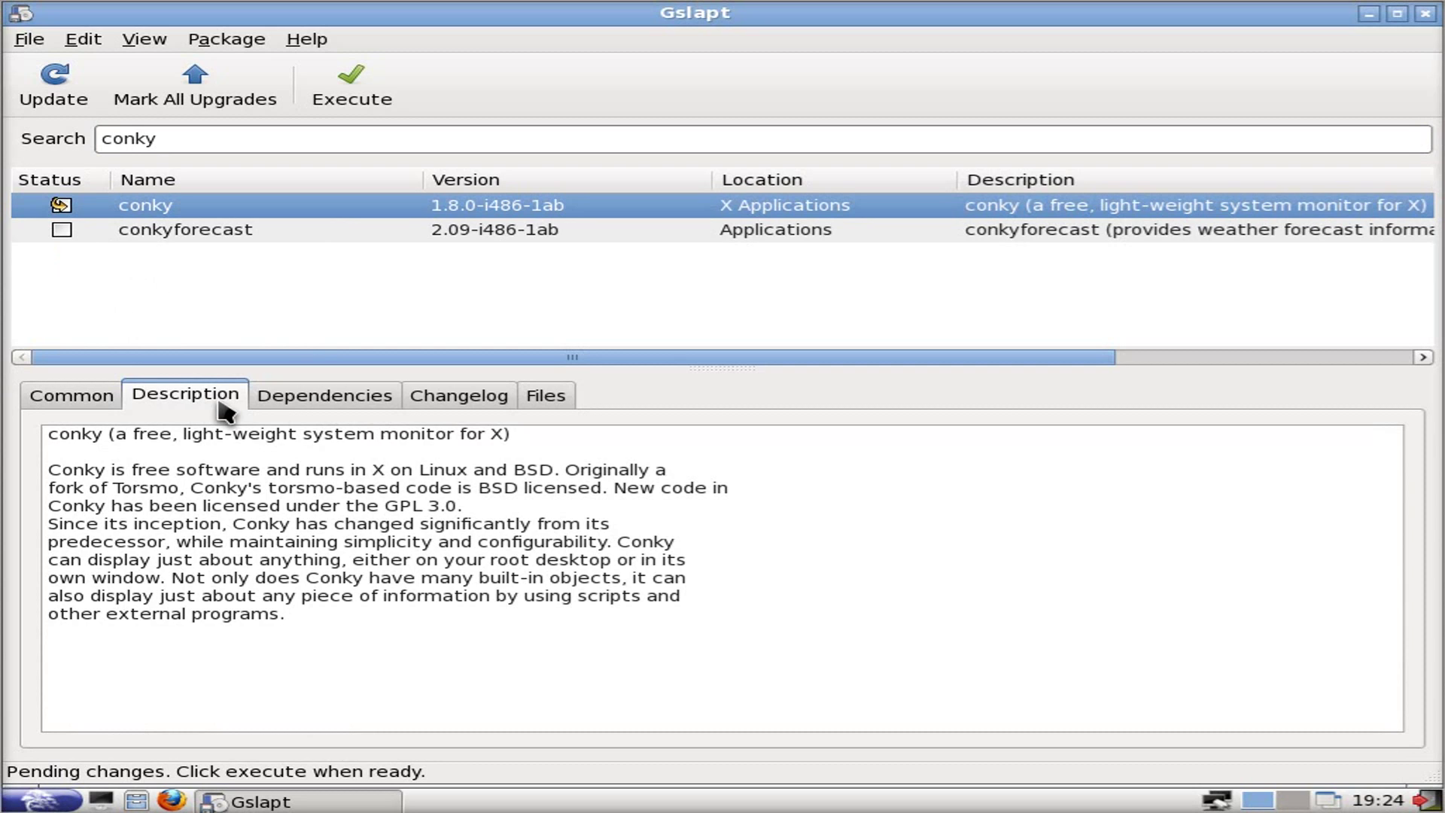
left_click(293, 406)
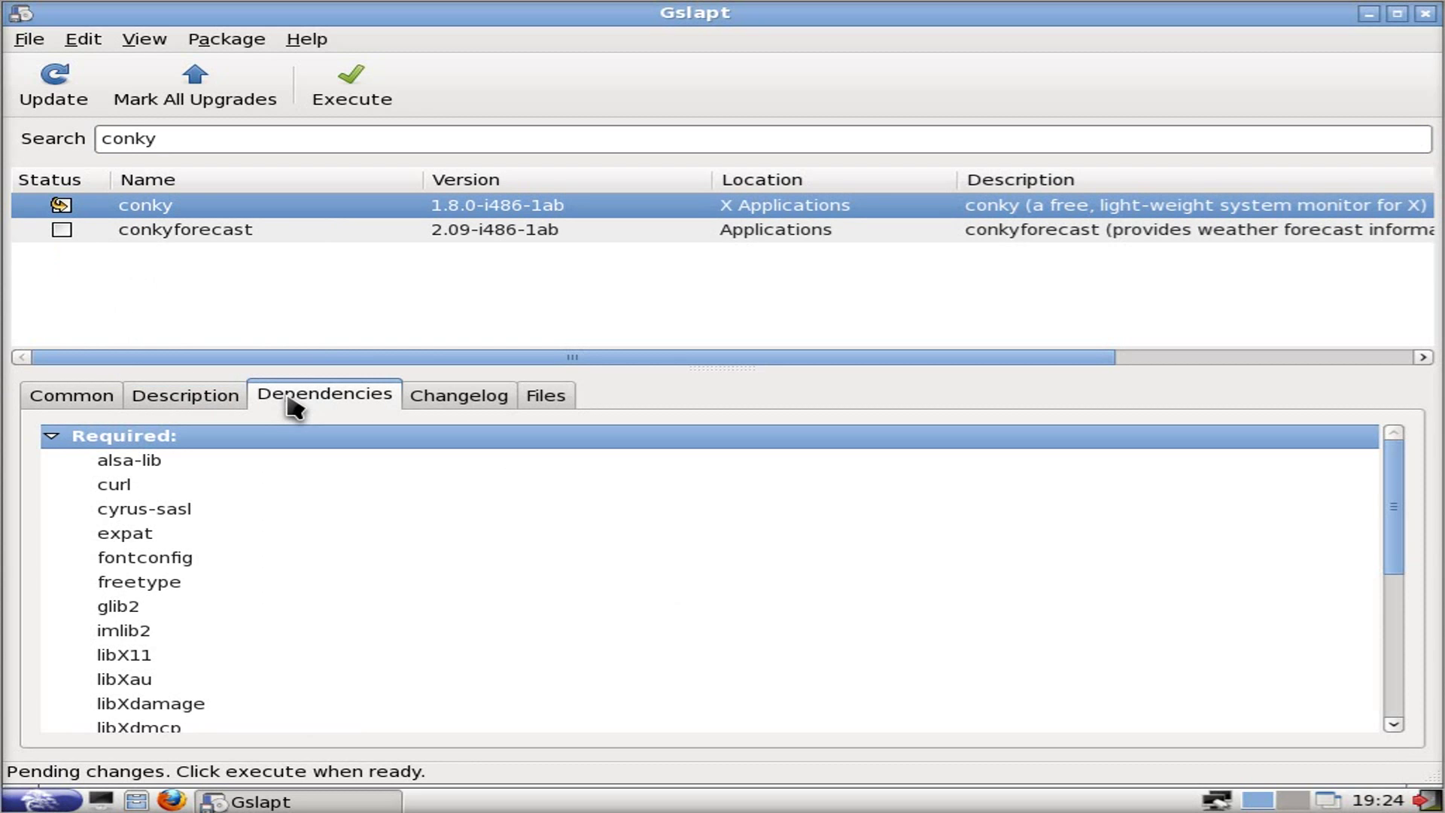
left_click(423, 405)
left_click(539, 405)
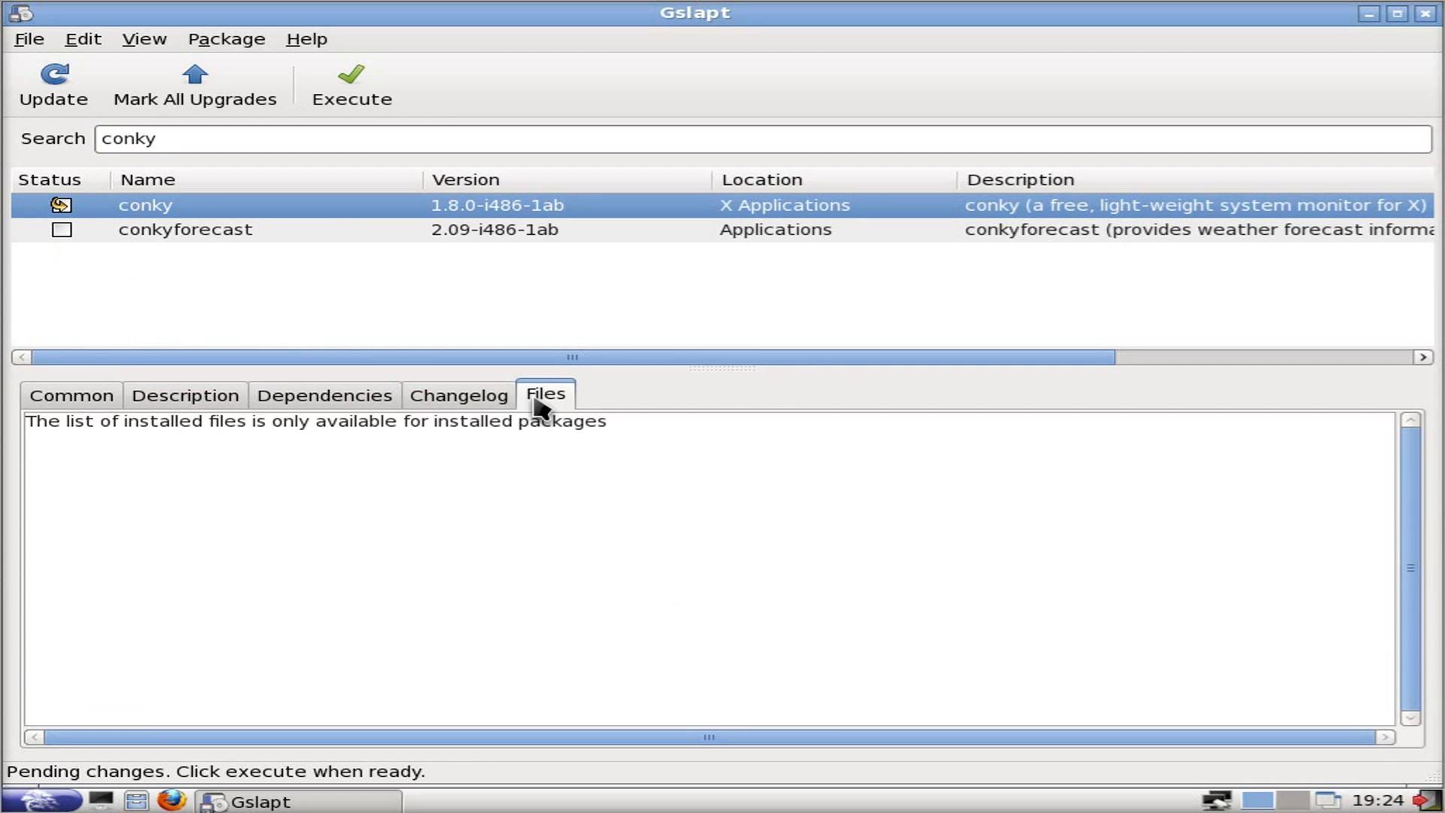
left_click(107, 411)
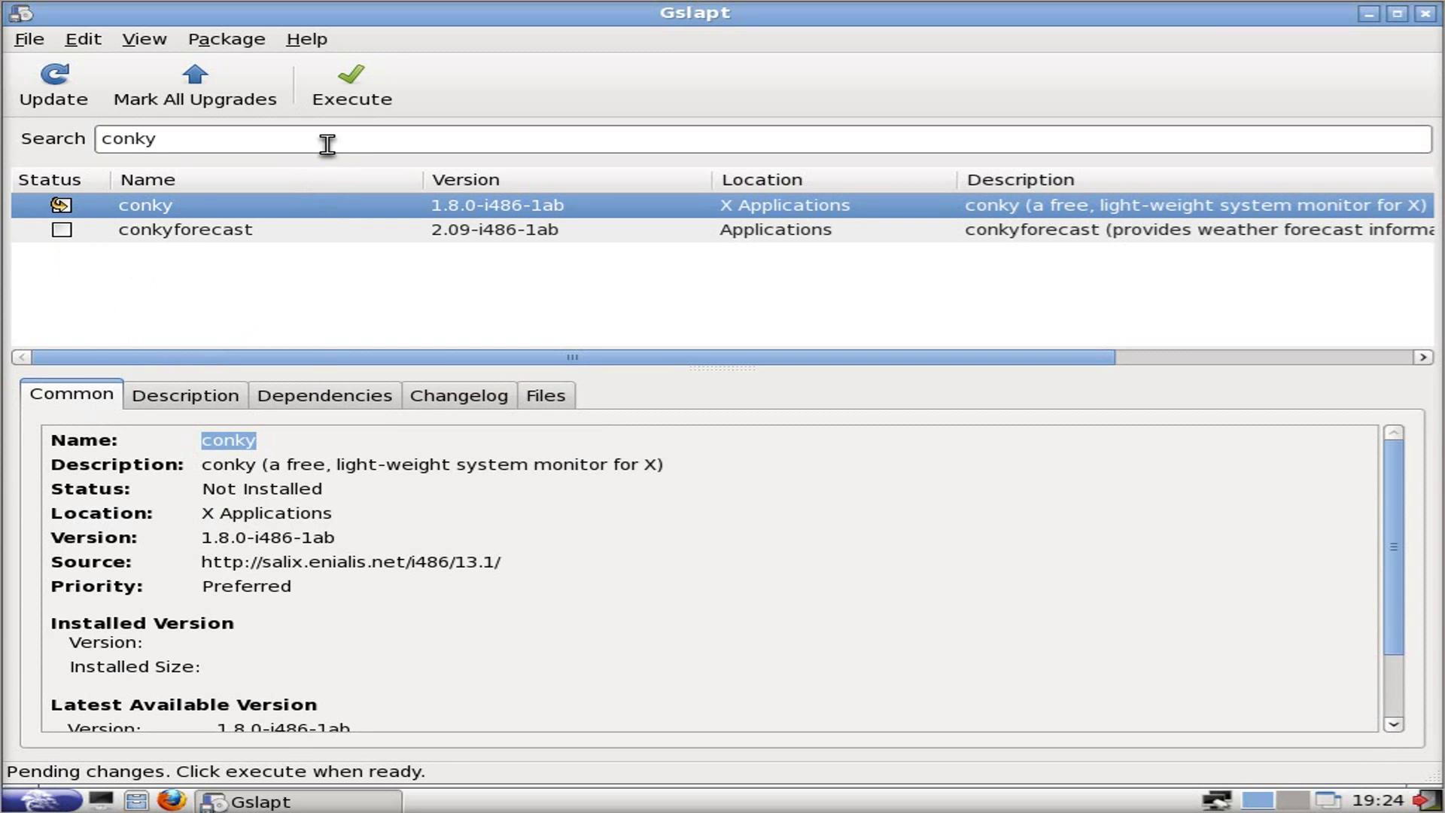
Execute the pending conky install, confirm the Summary, and dismiss the completion message.
left_click(352, 100)
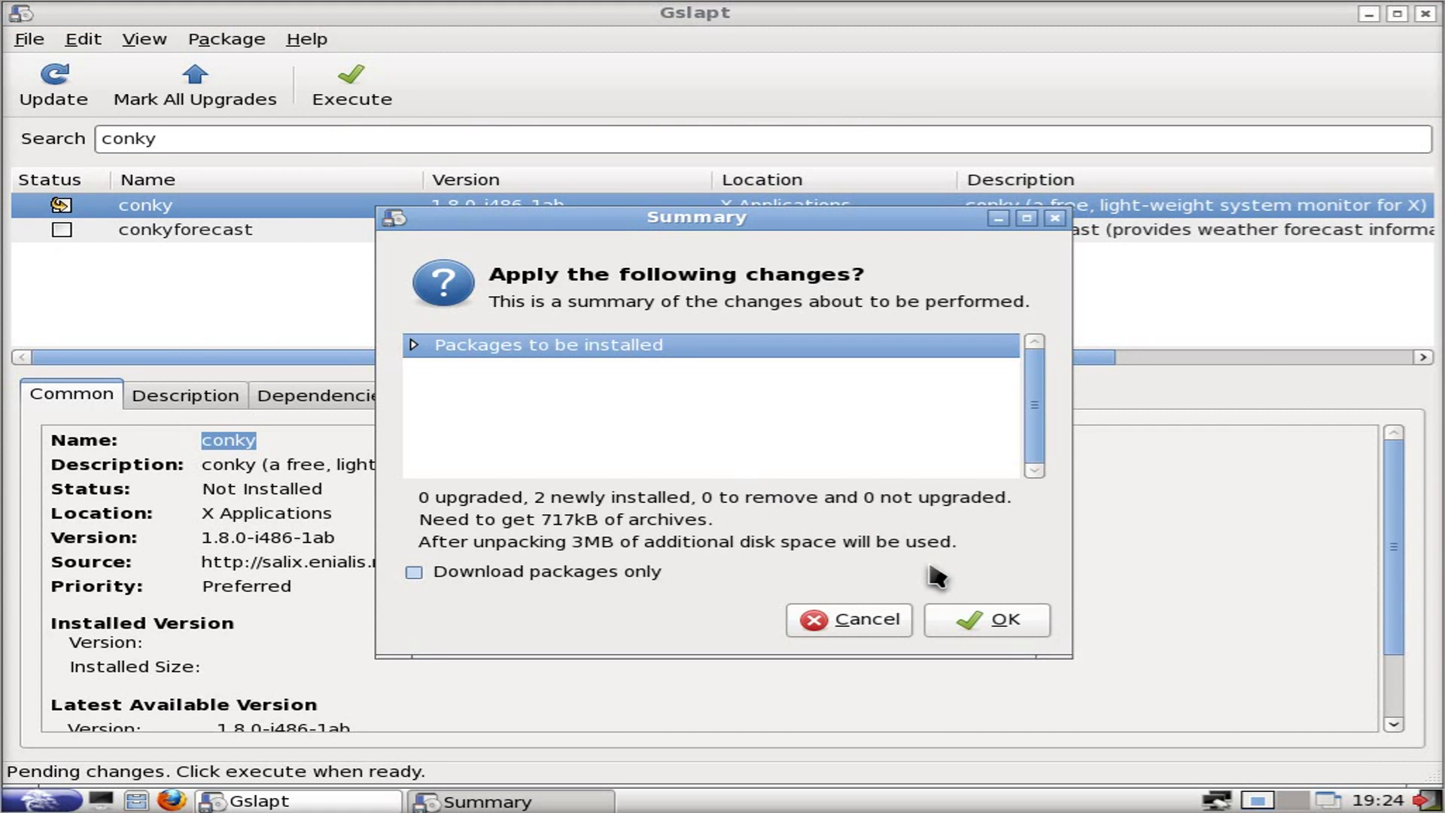
left_click(1001, 622)
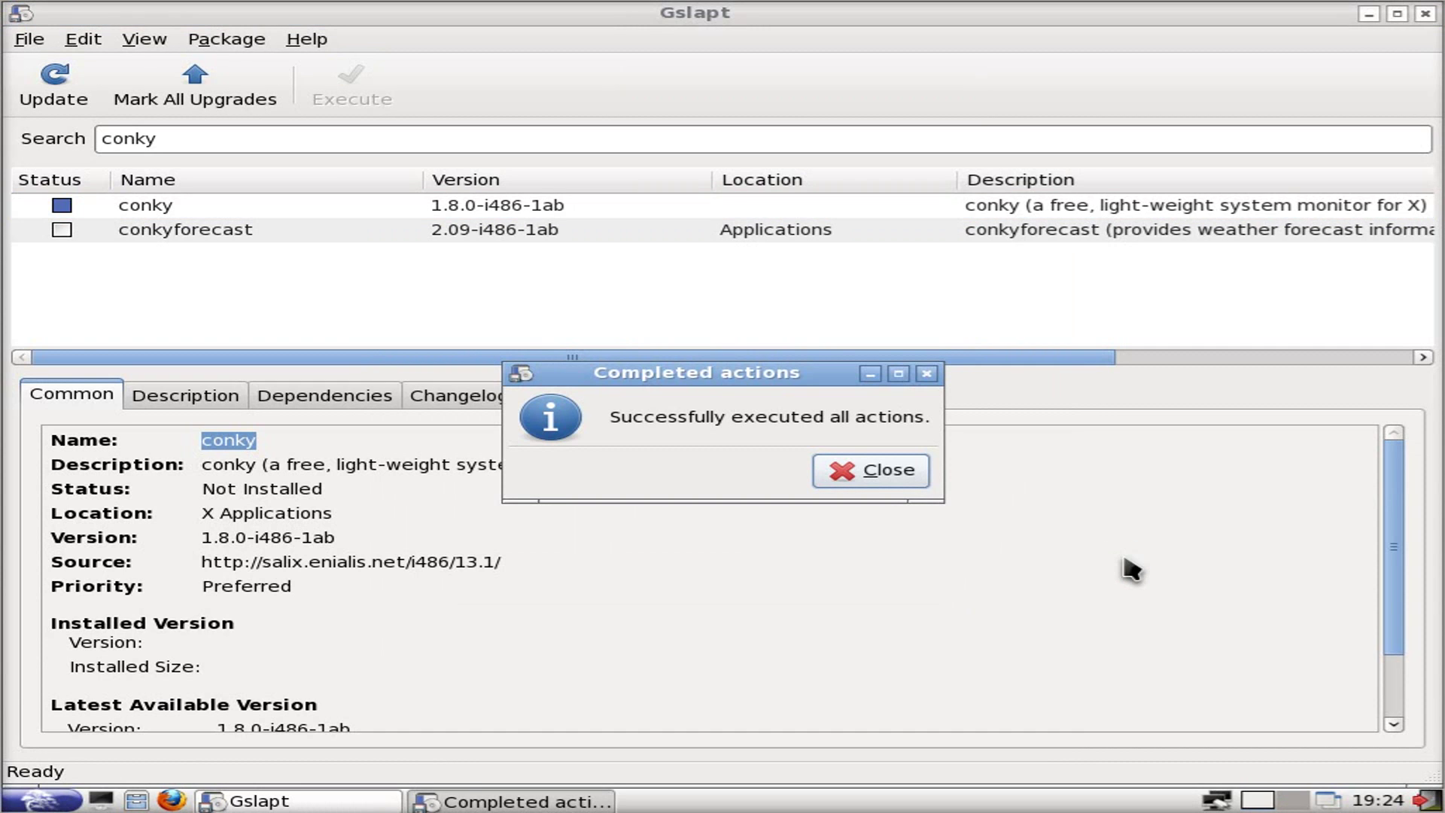
left_click(877, 472)
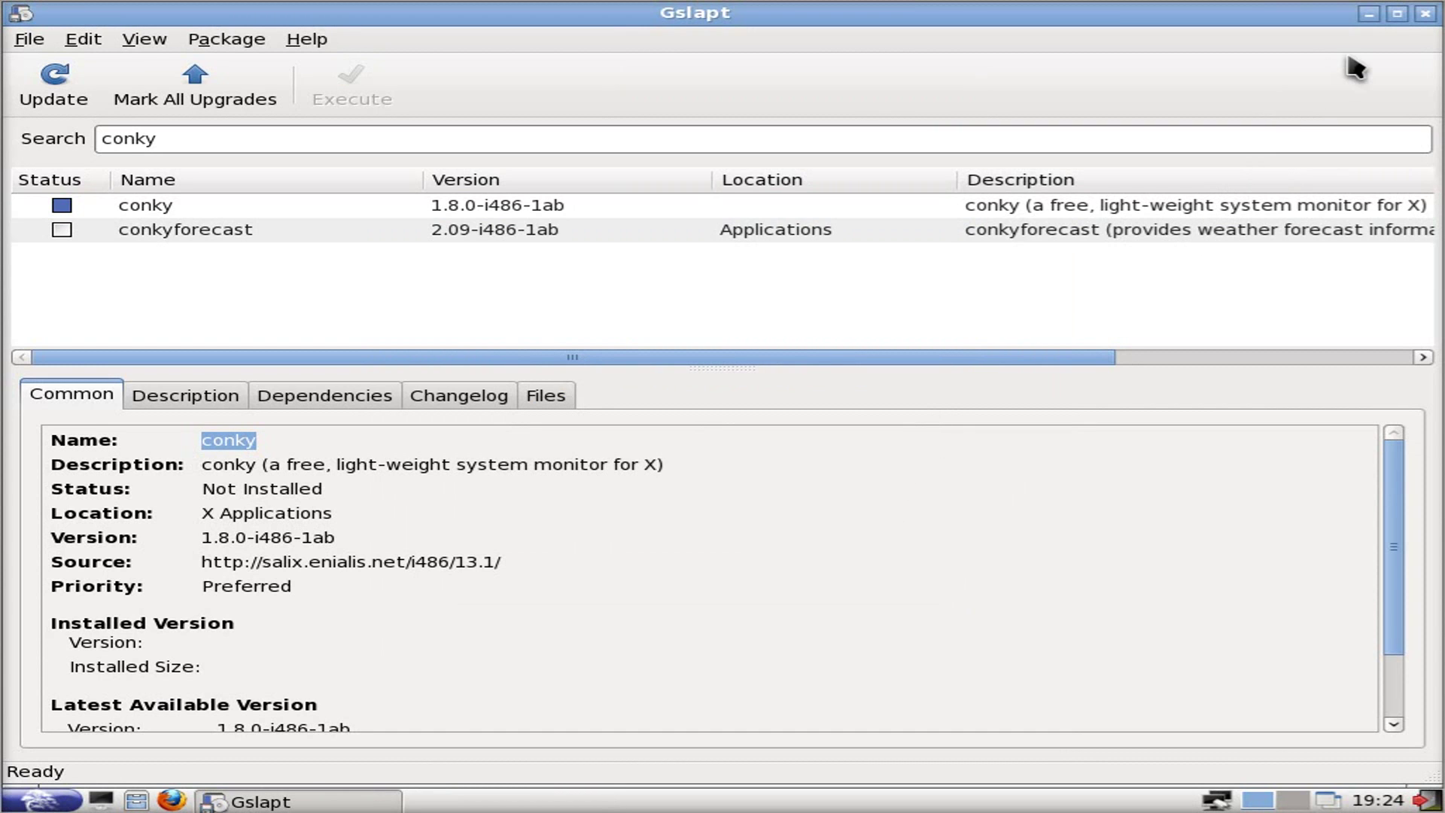
Close Gslapt, glance through the application menu categories, then dismiss the menu.
left_click(1423, 14)
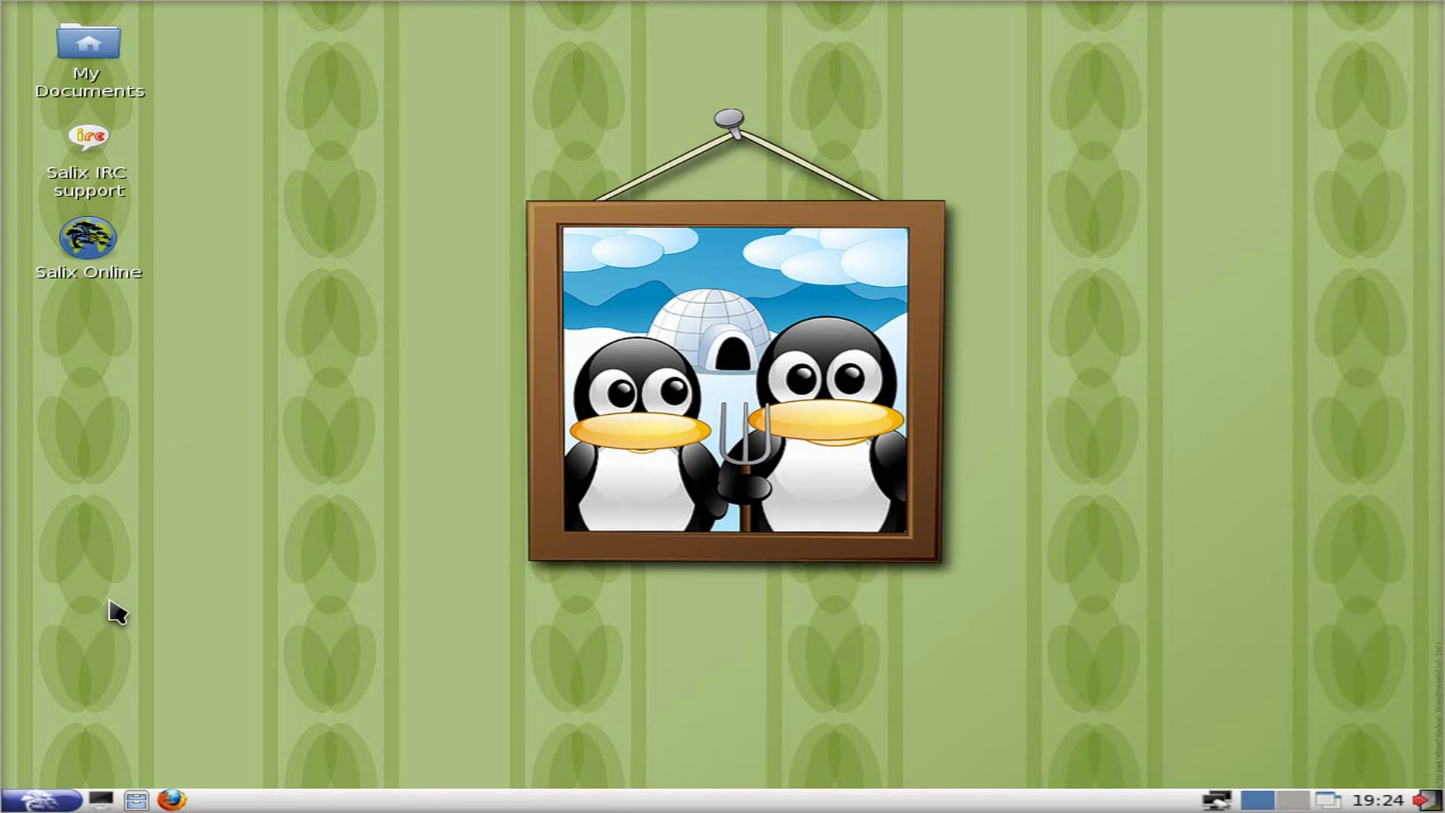
left_click(66, 800)
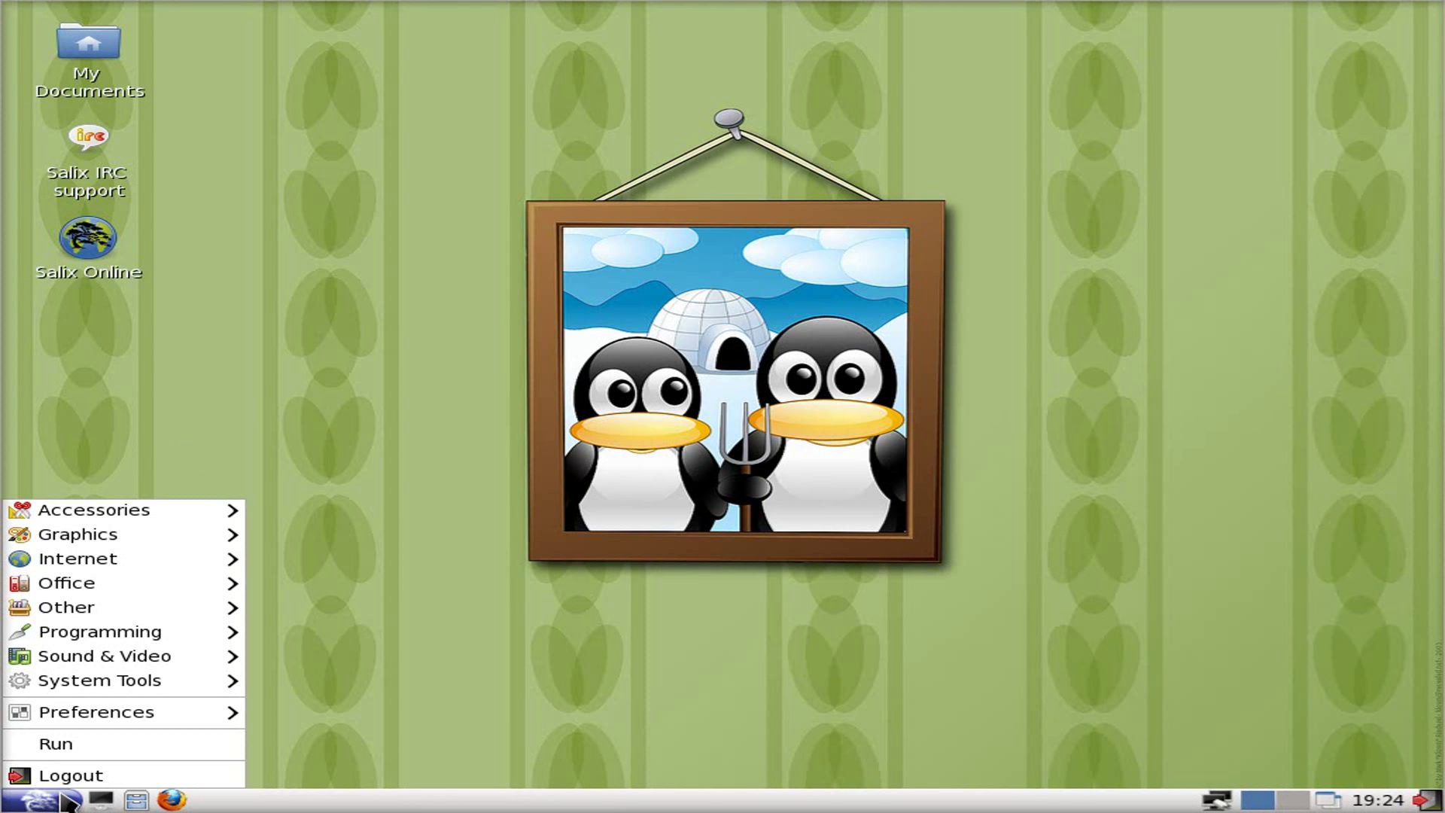
mouse_move(97, 715)
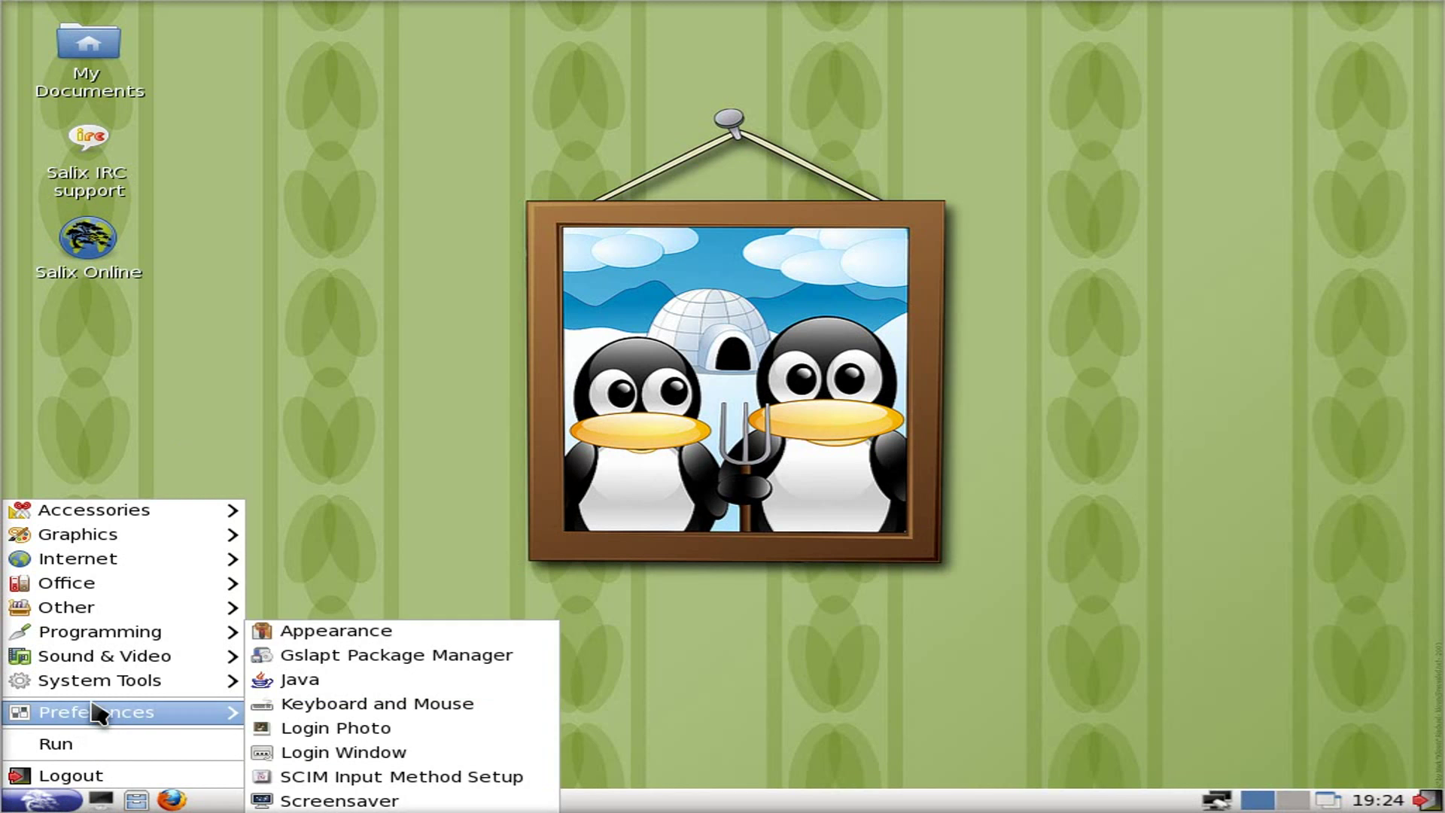
mouse_move(91, 680)
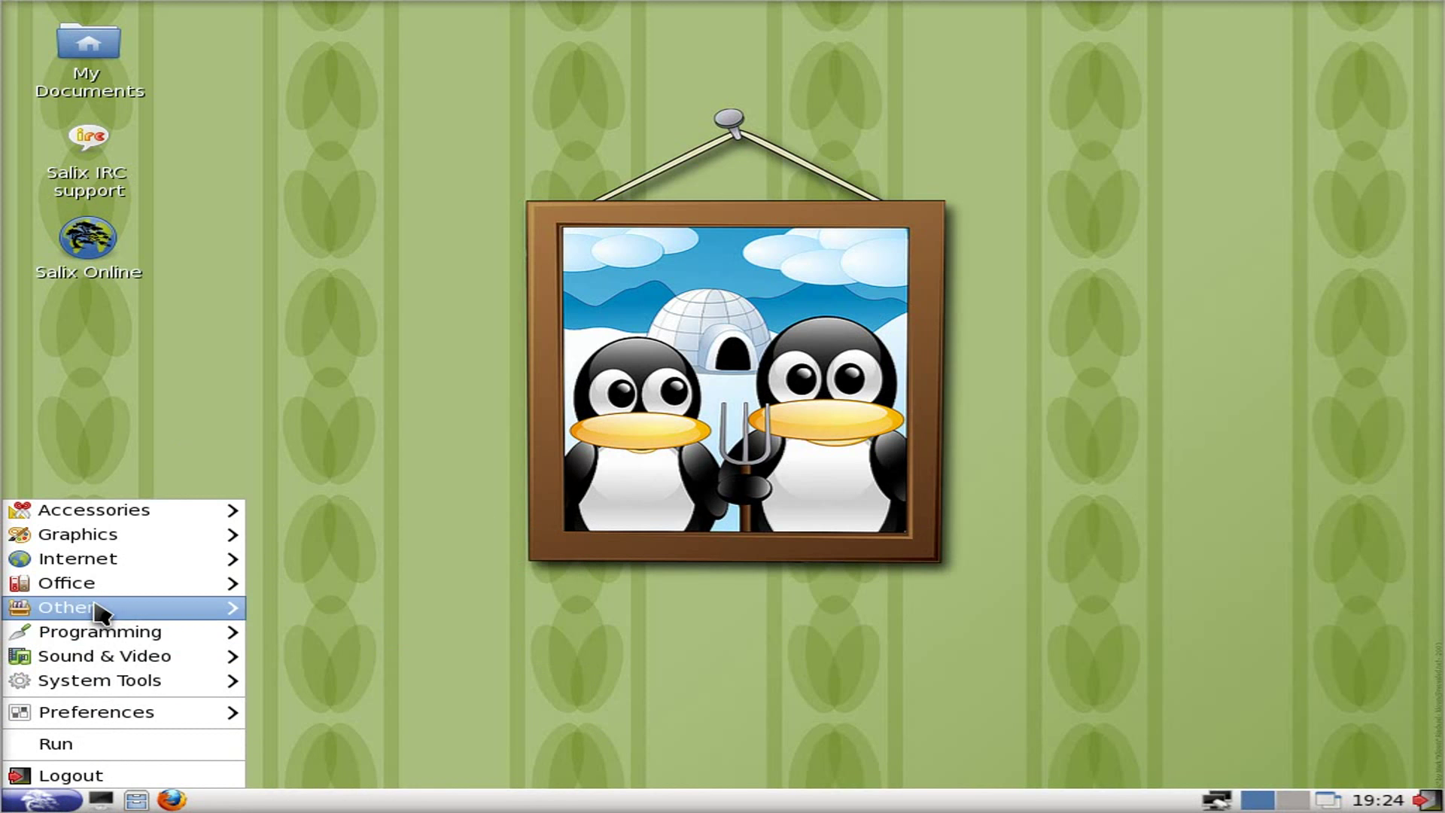
mouse_move(96, 591)
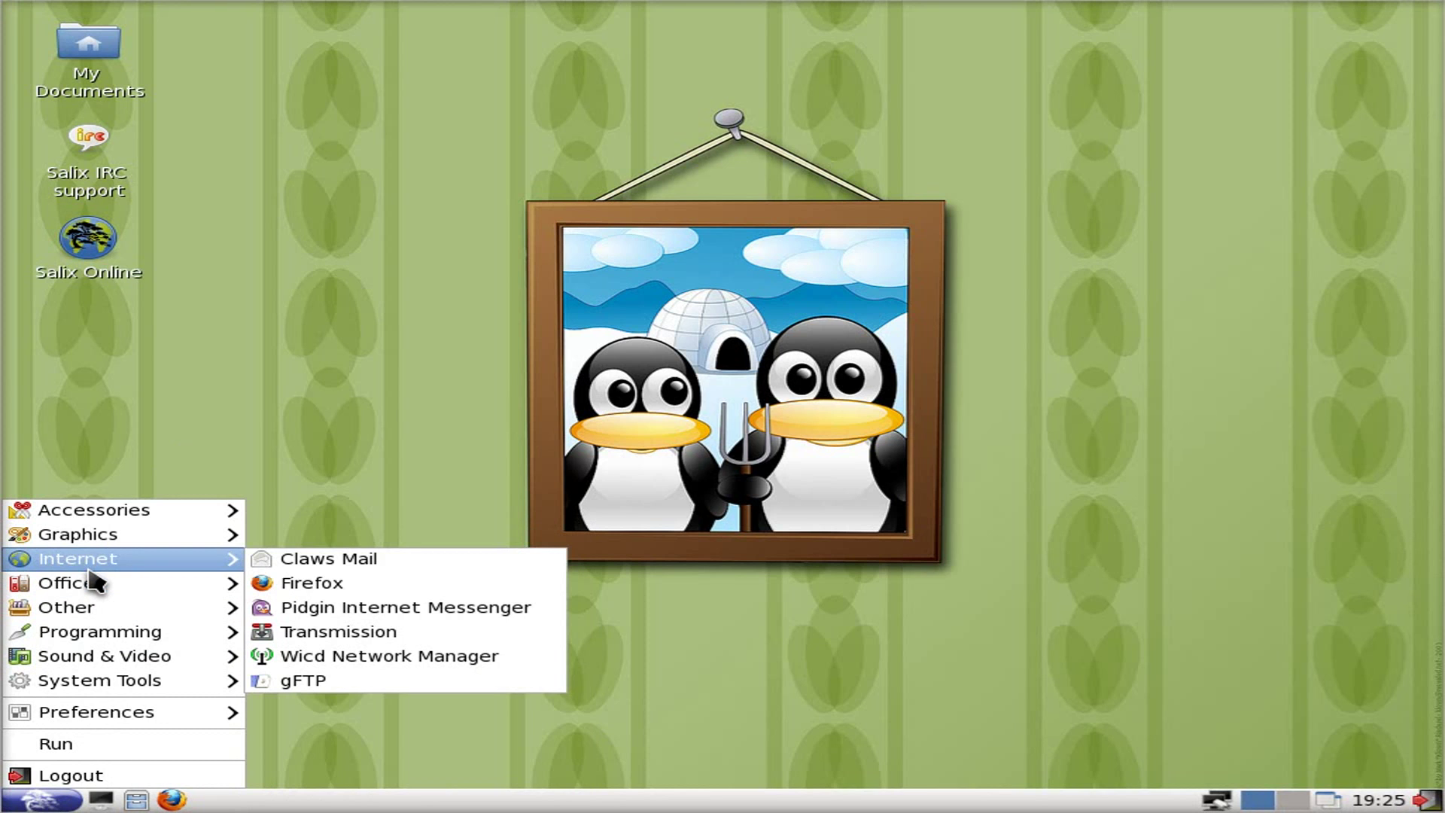
mouse_move(91, 536)
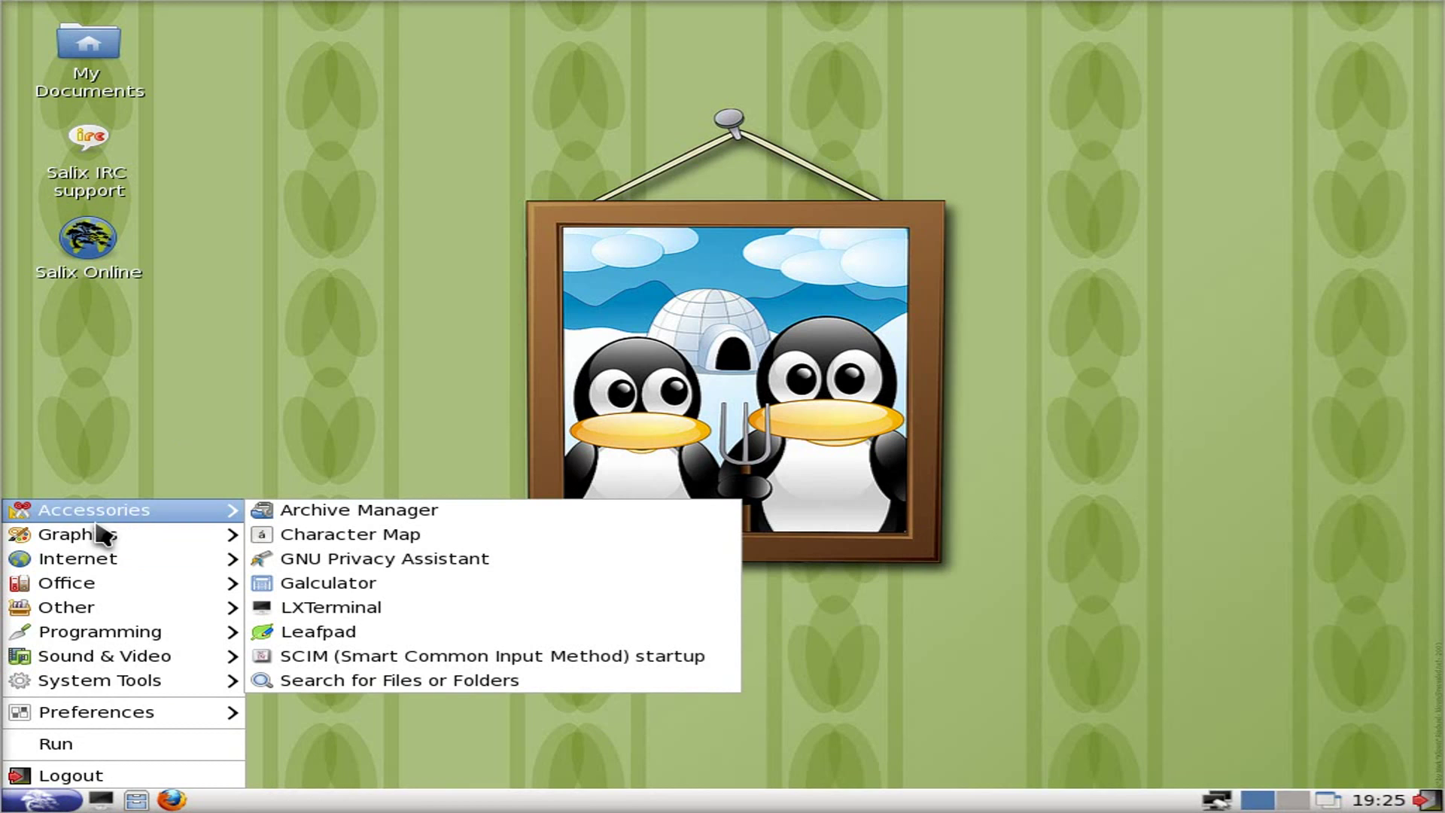
left_click(316, 466)
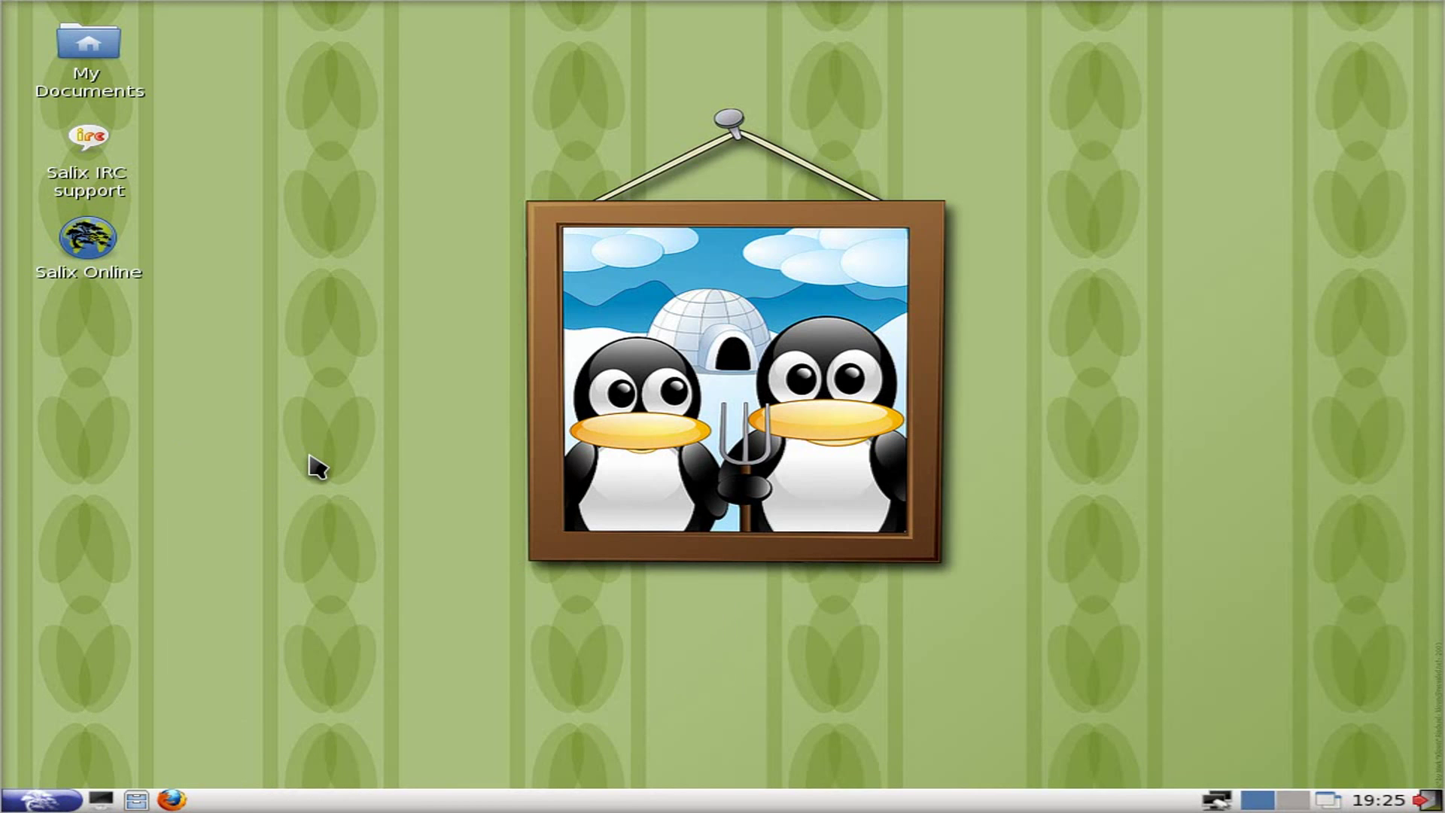
In Firefox, search Google for 'bbc', open the BBC homepage and scroll through it.
left_click(171, 801)
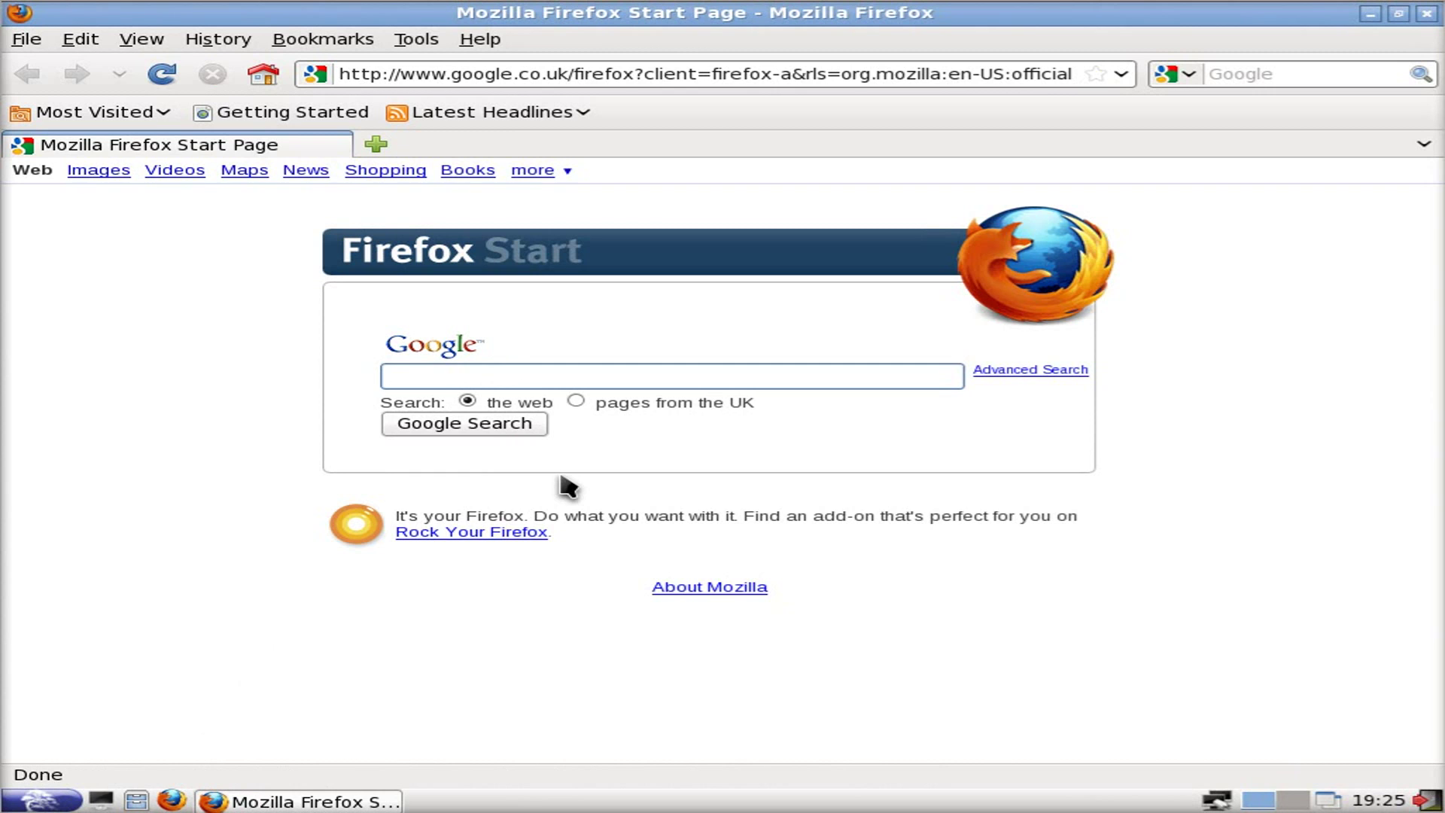
type("bbc")
key("Return")
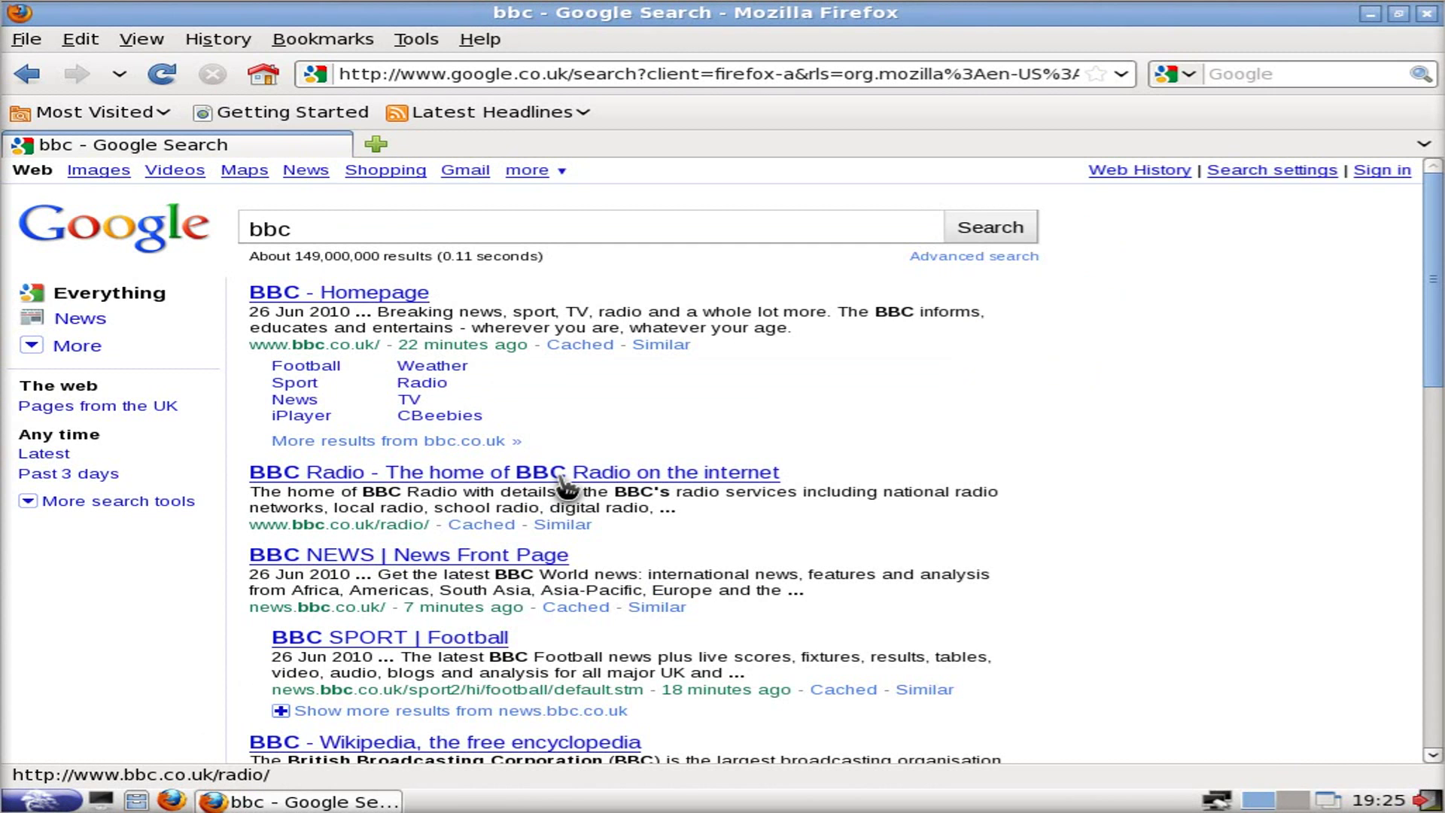
left_click(331, 301)
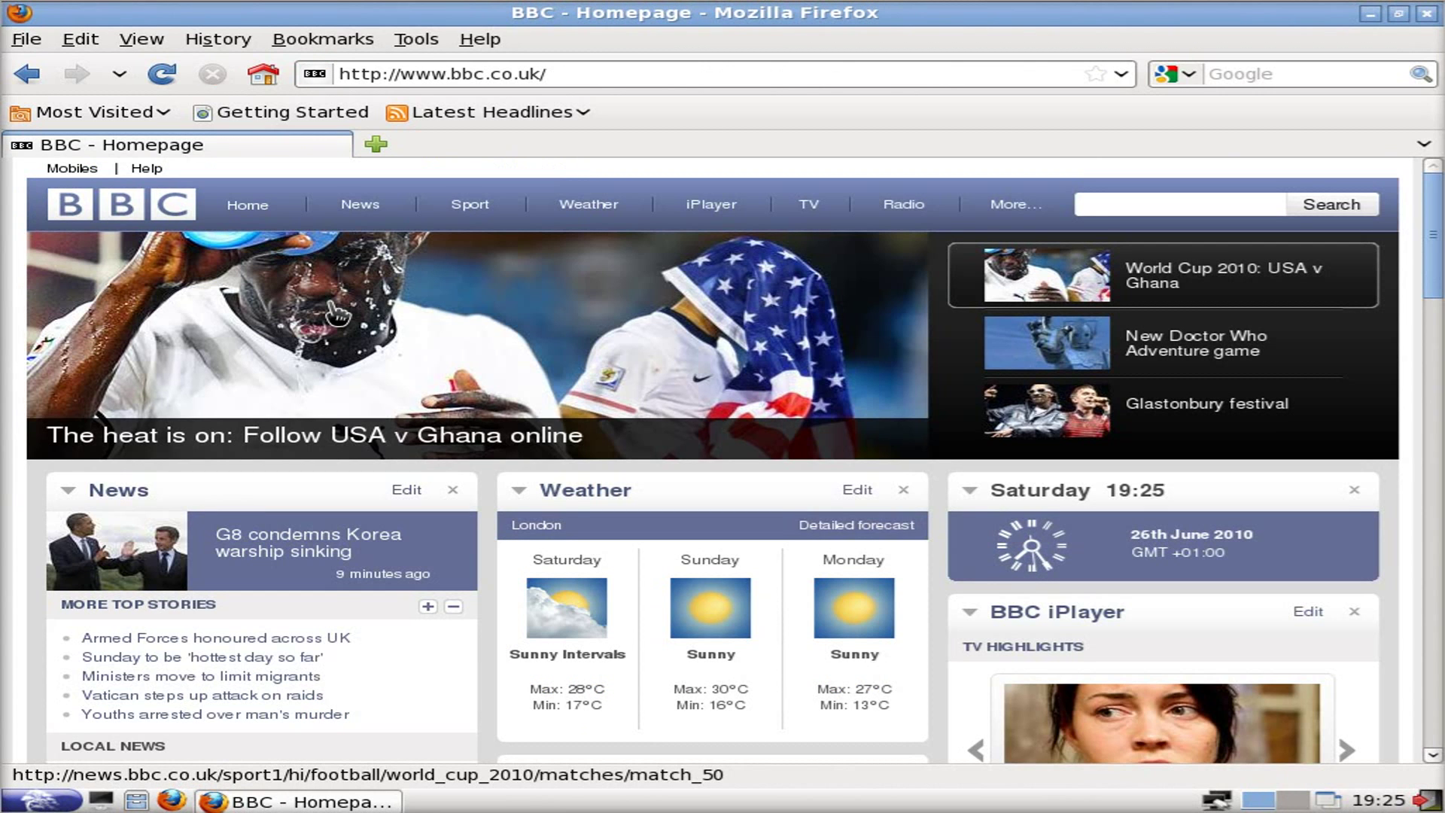
scroll(442, 357, "down", 5)
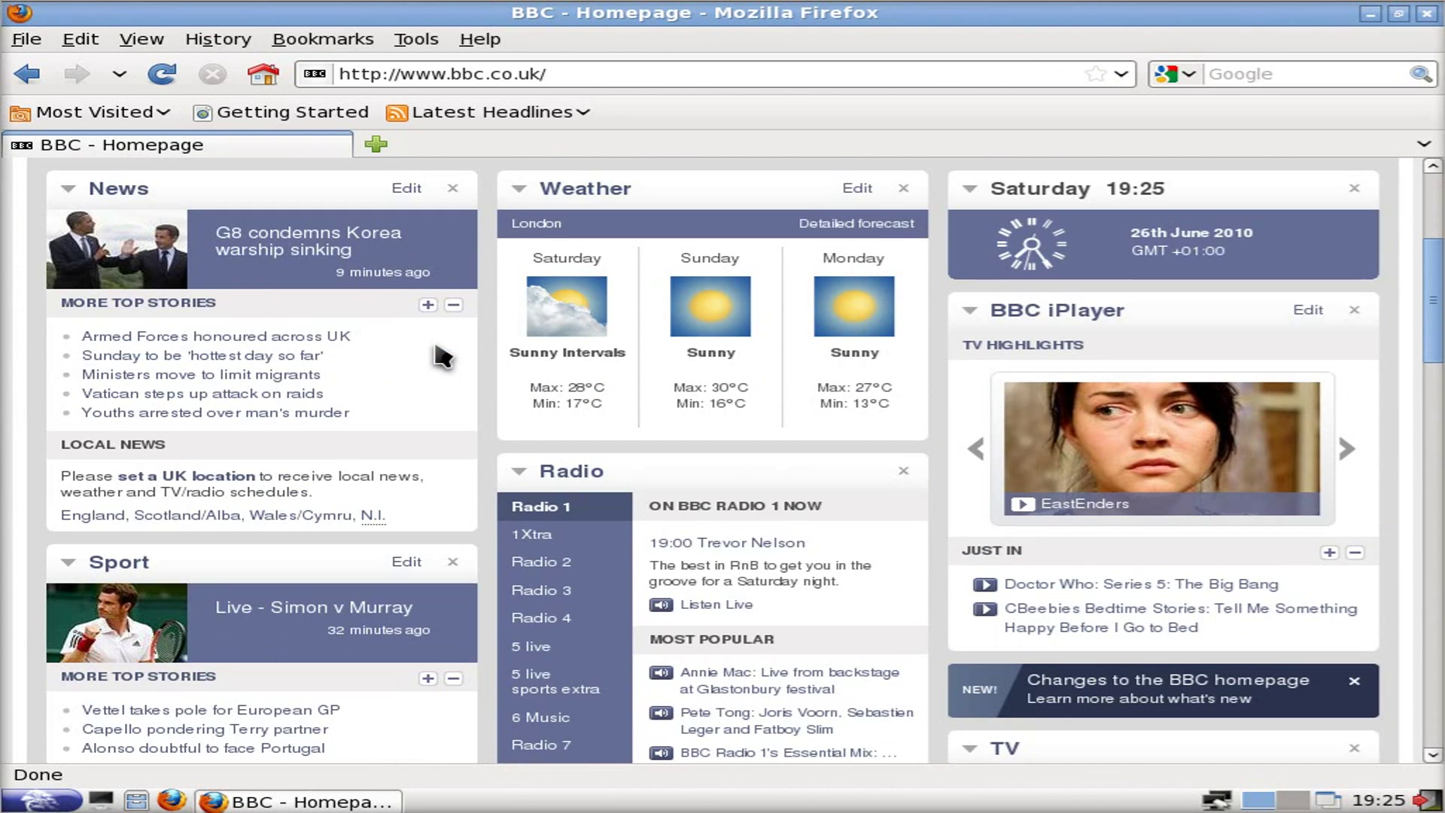
scroll(445, 387, "down", 4)
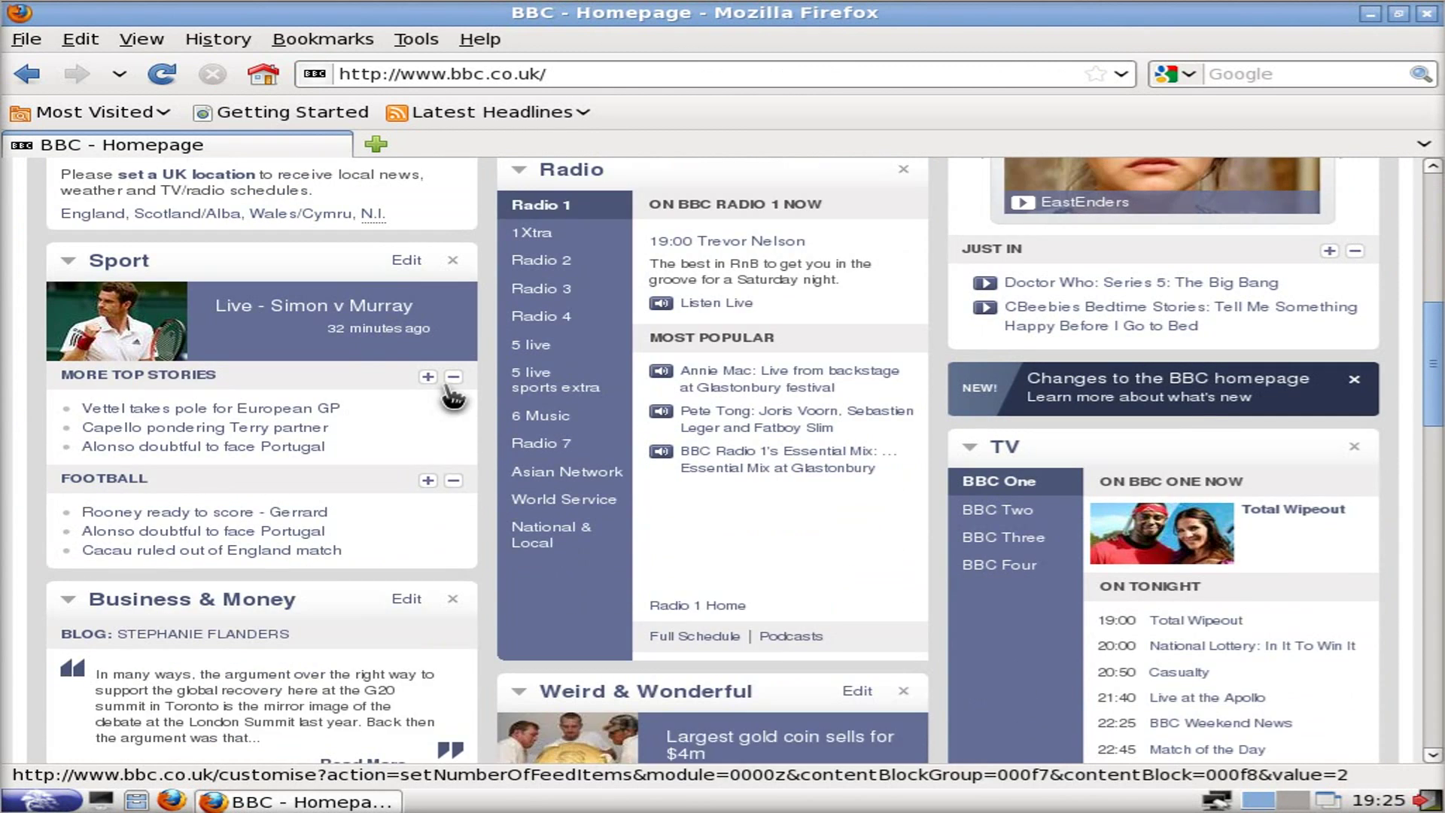
scroll(452, 392, "up", 7)
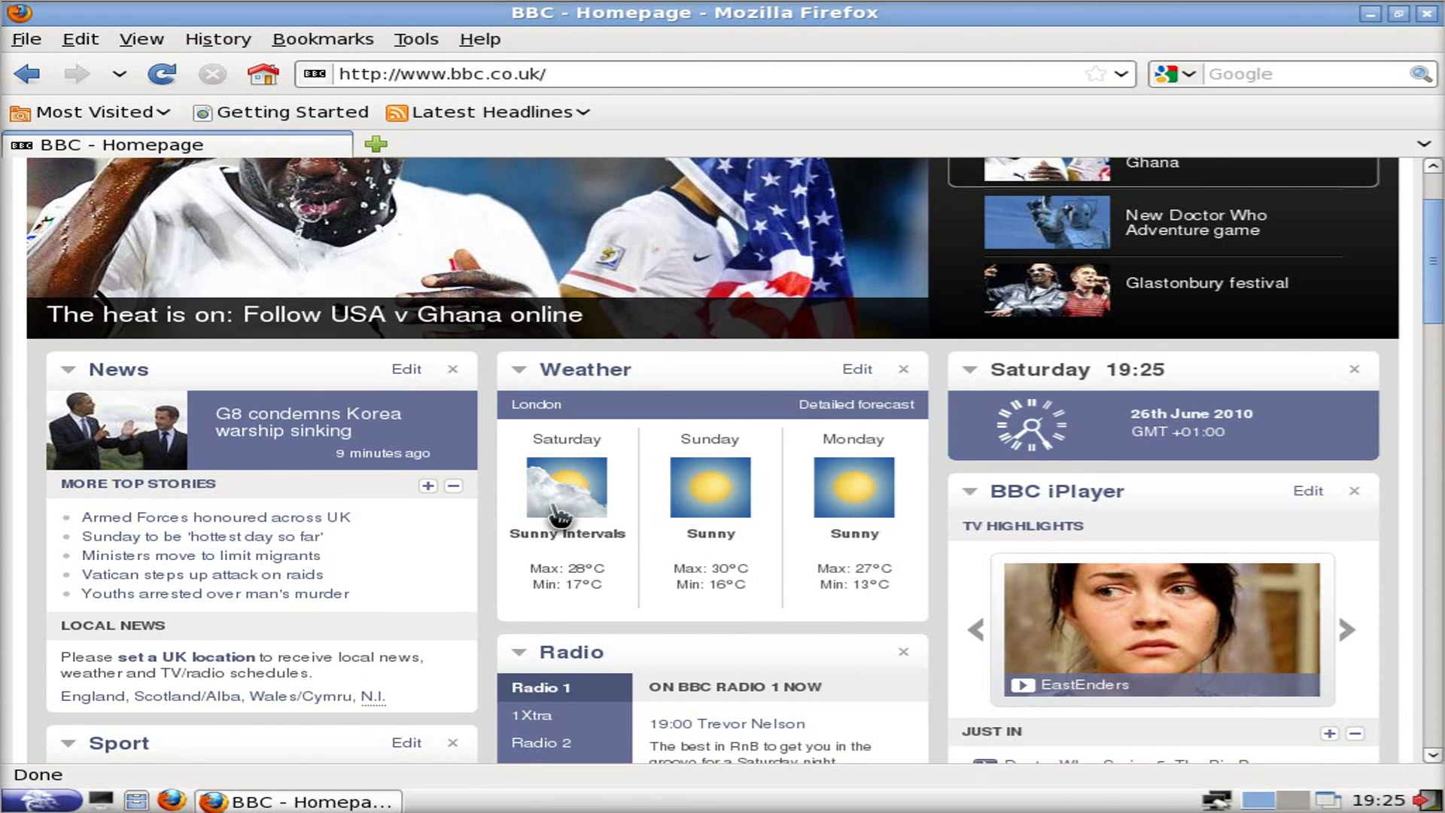
scroll(639, 503, "up", 2)
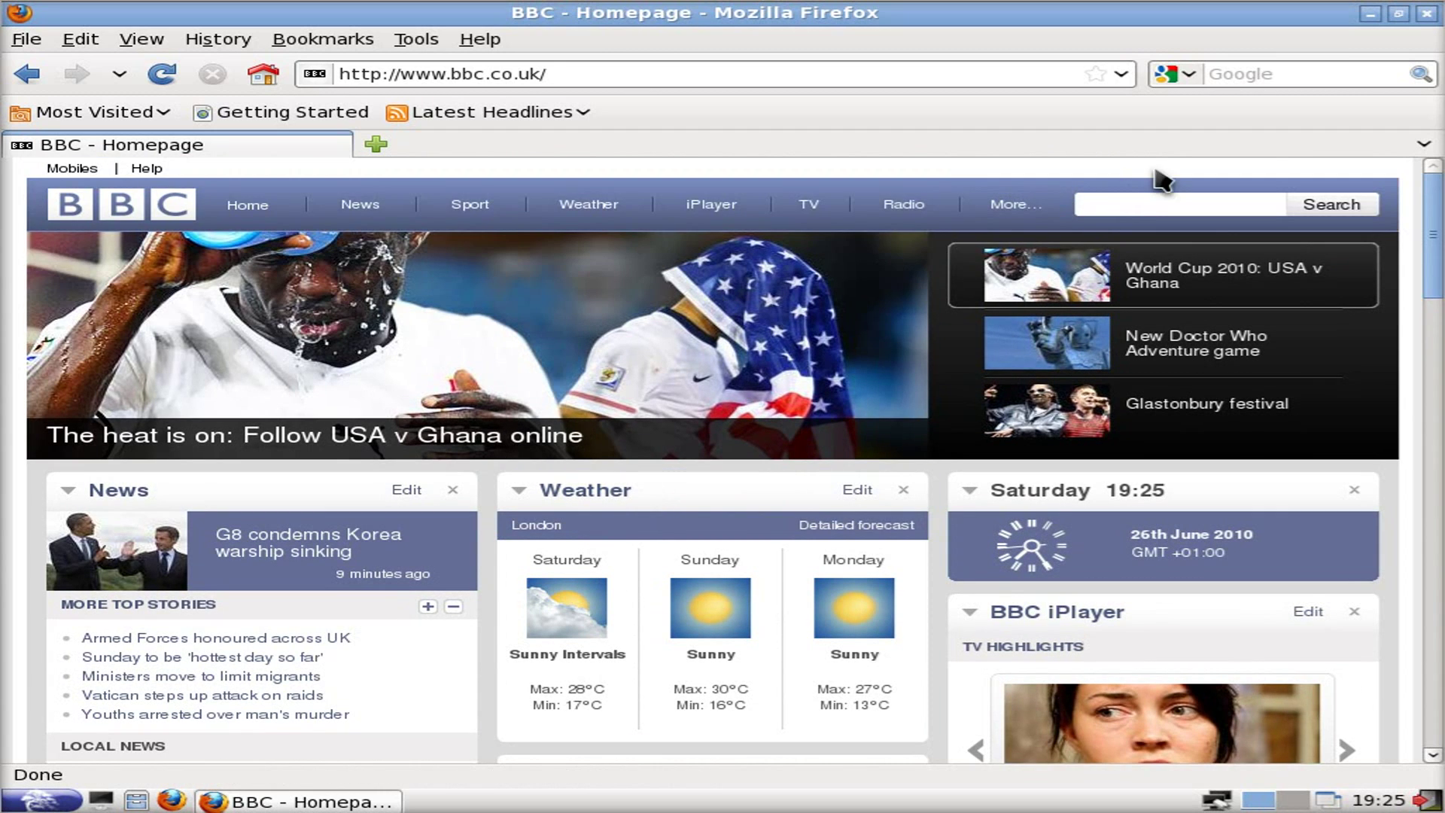
Close Firefox, view the Advanced, Interface and General desktop preference tabs, then accept with OK.
left_click(1426, 12)
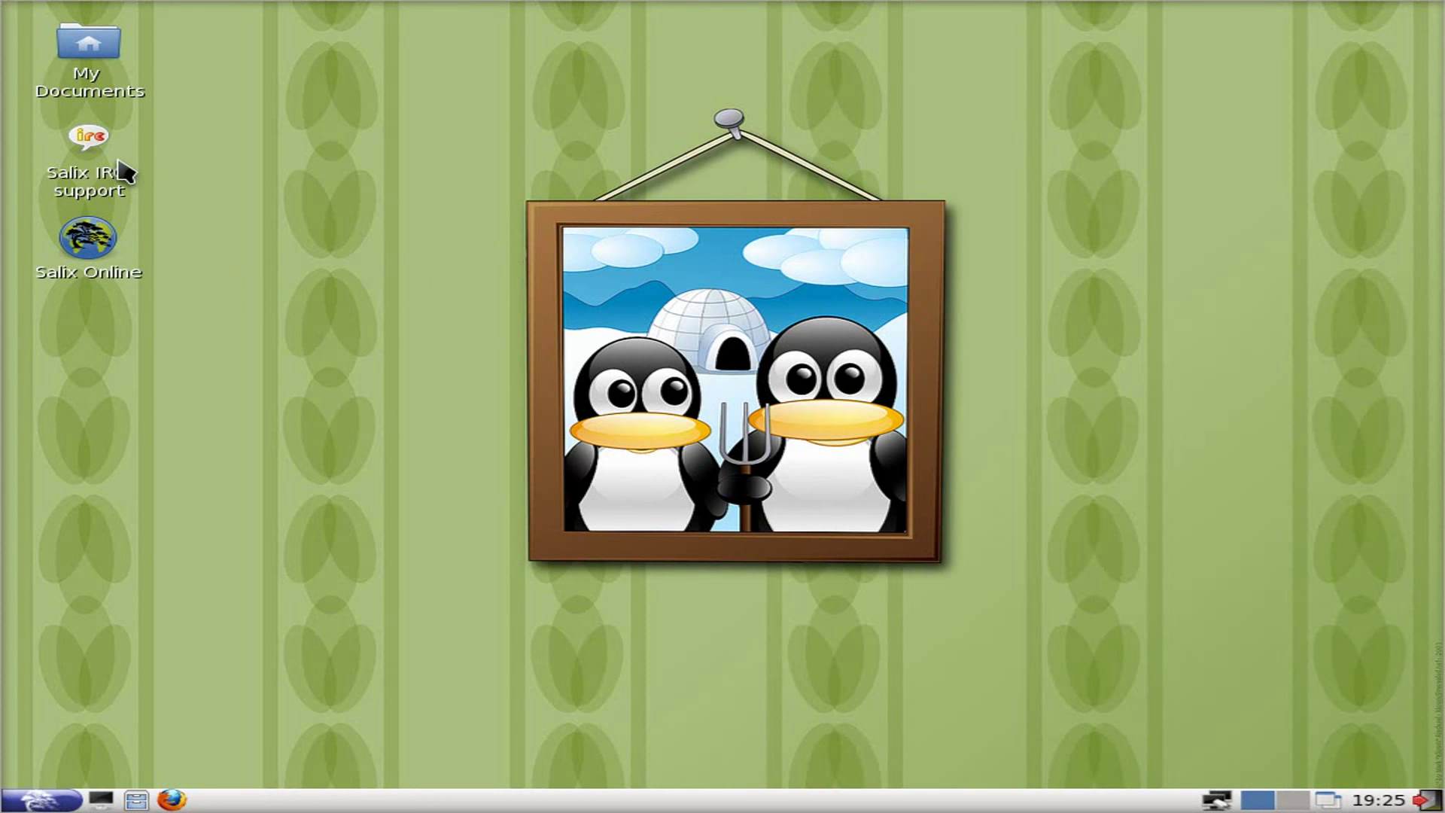
right_click(459, 301)
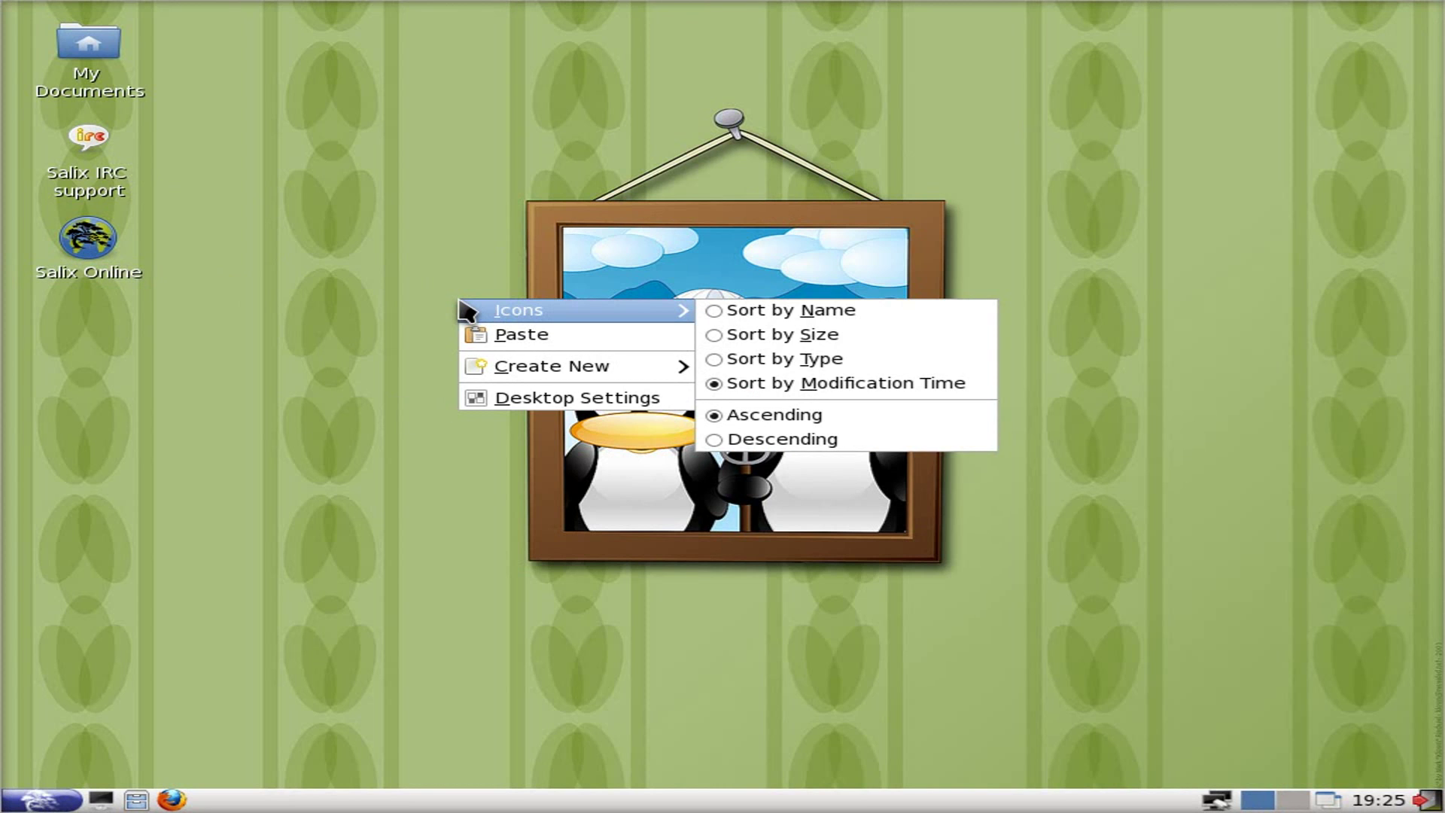
left_click(517, 400)
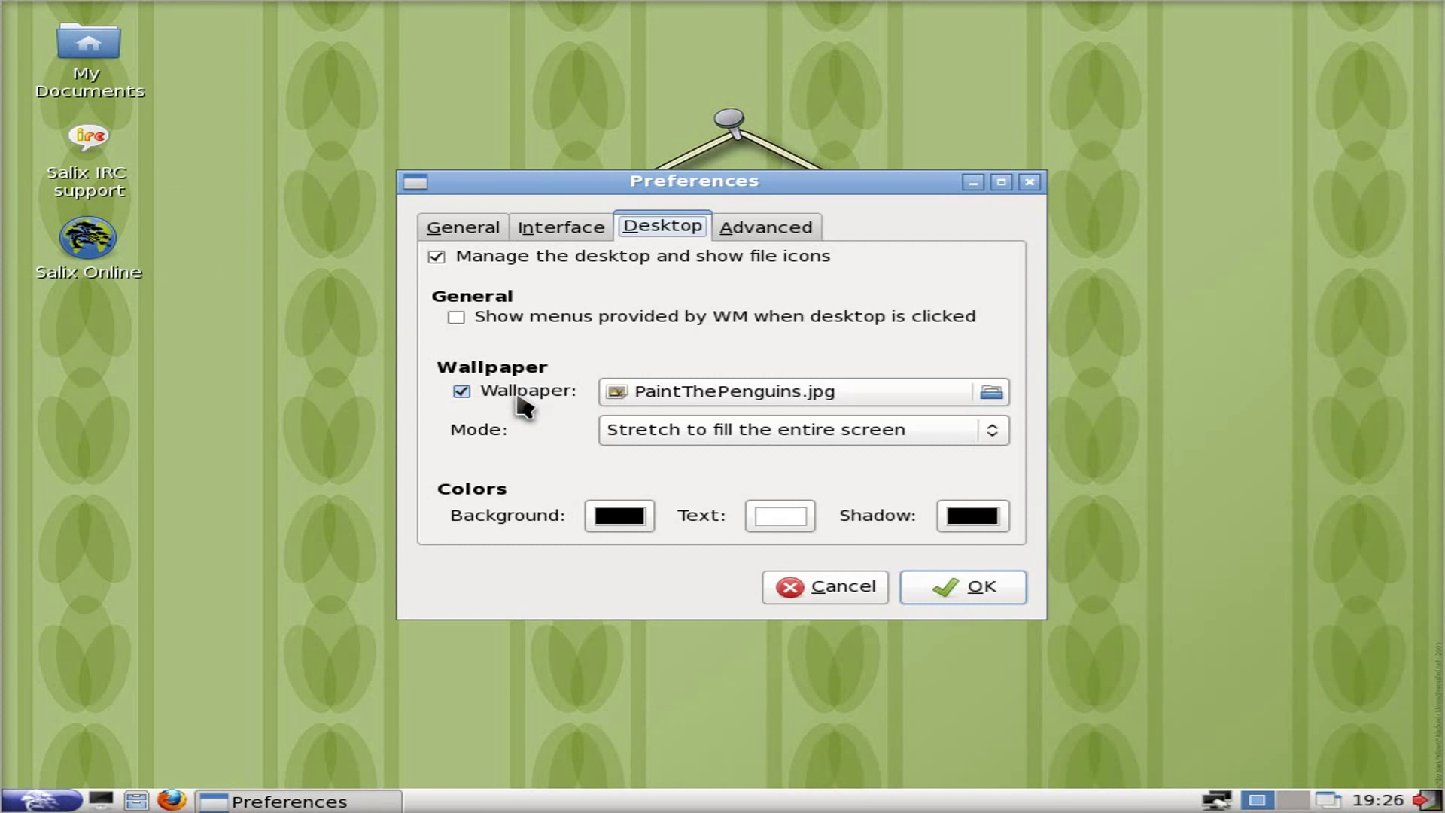
left_click(740, 237)
left_click(587, 237)
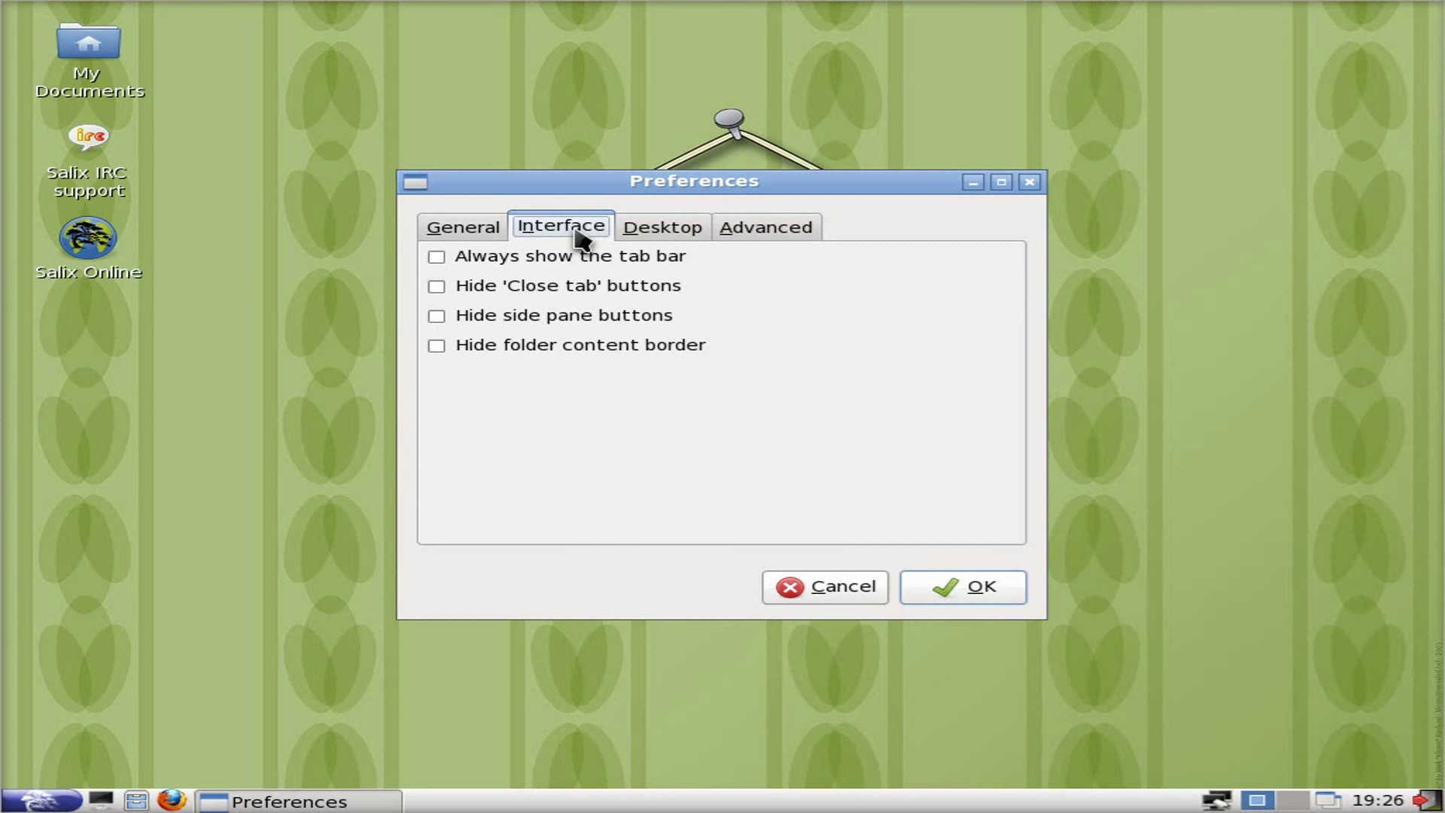
left_click(453, 231)
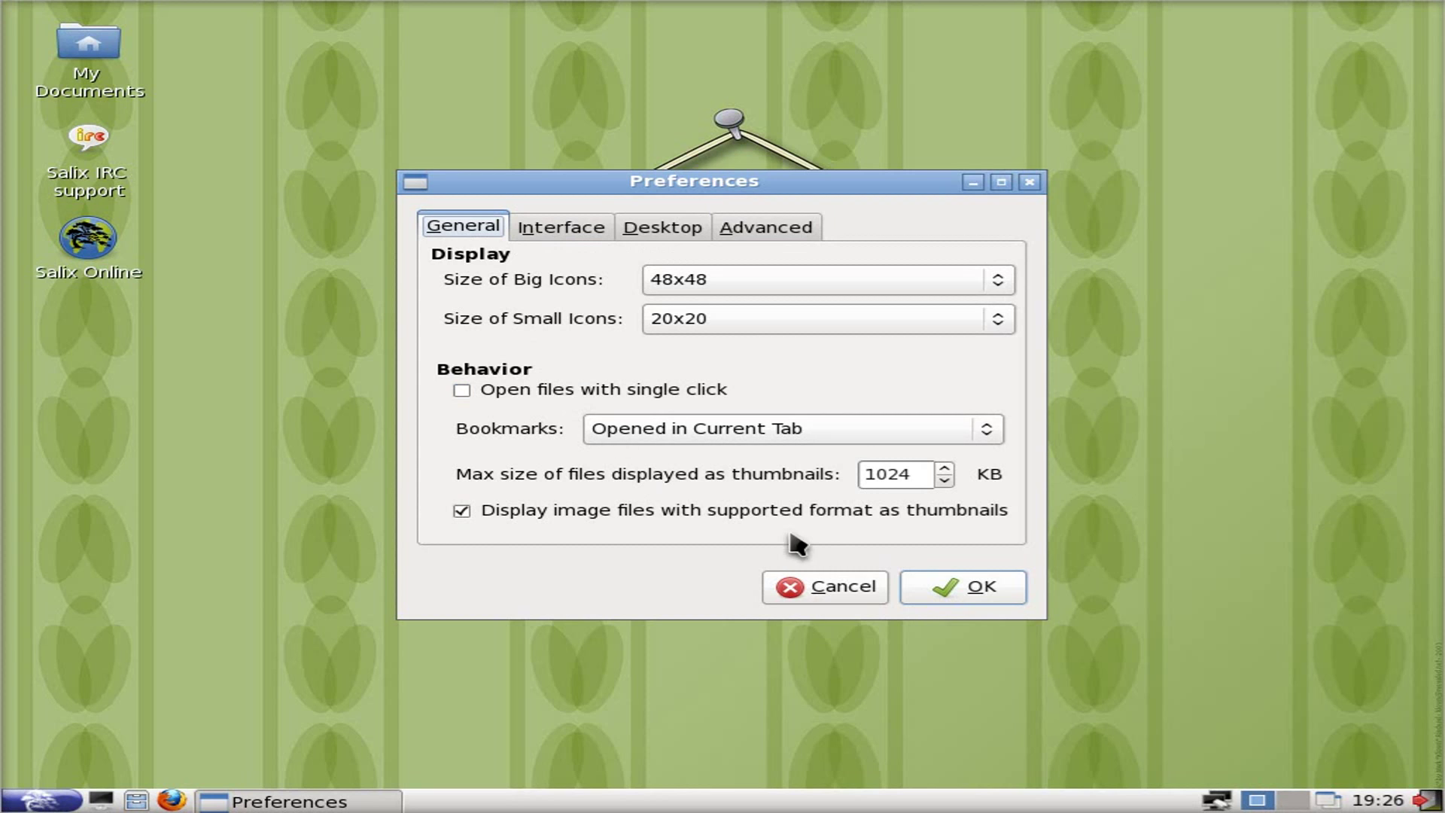
left_click(950, 590)
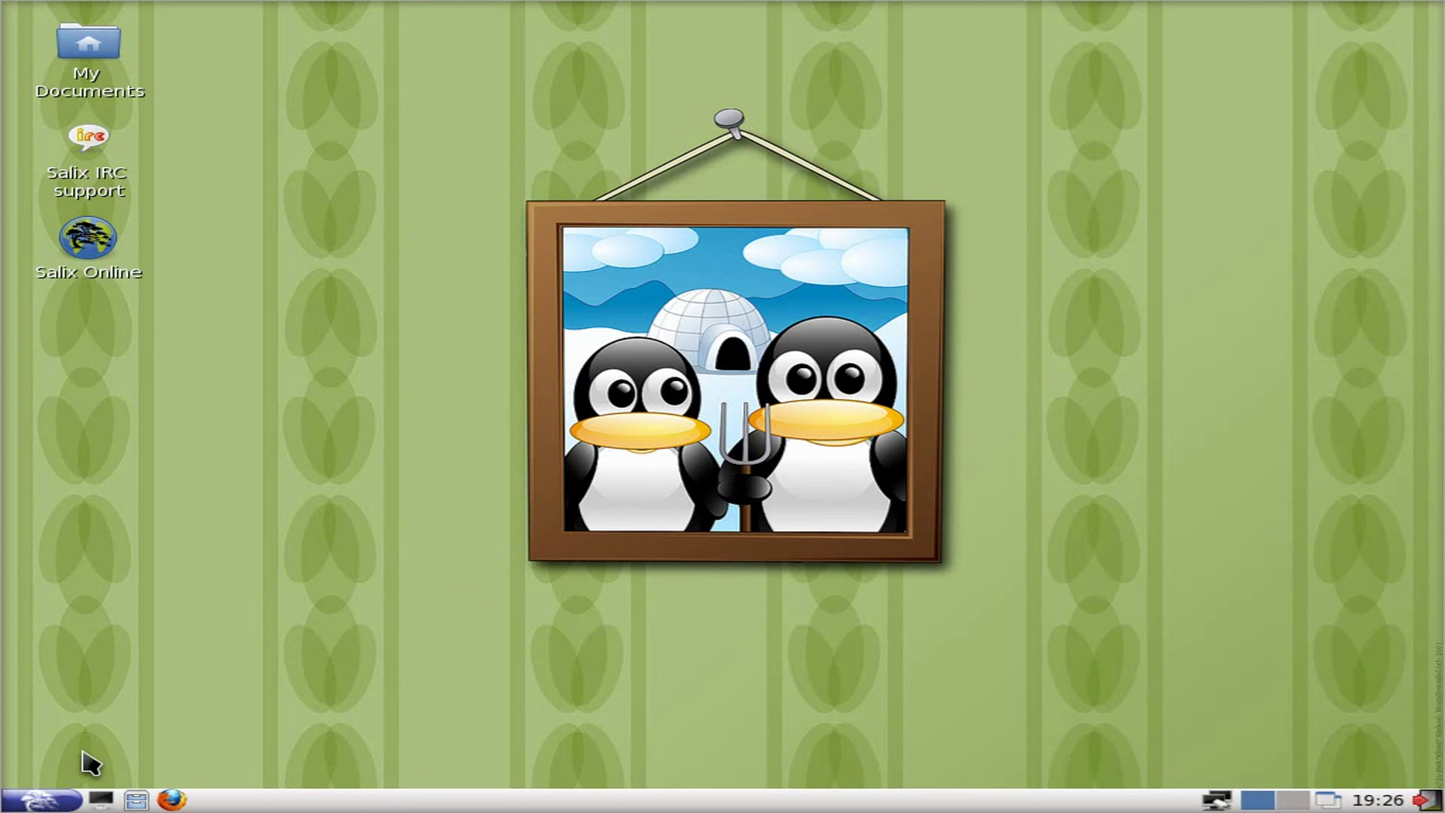
Launch Gslapt Package Manager from System Tools with root rights and scroll the package list.
left_click(75, 802)
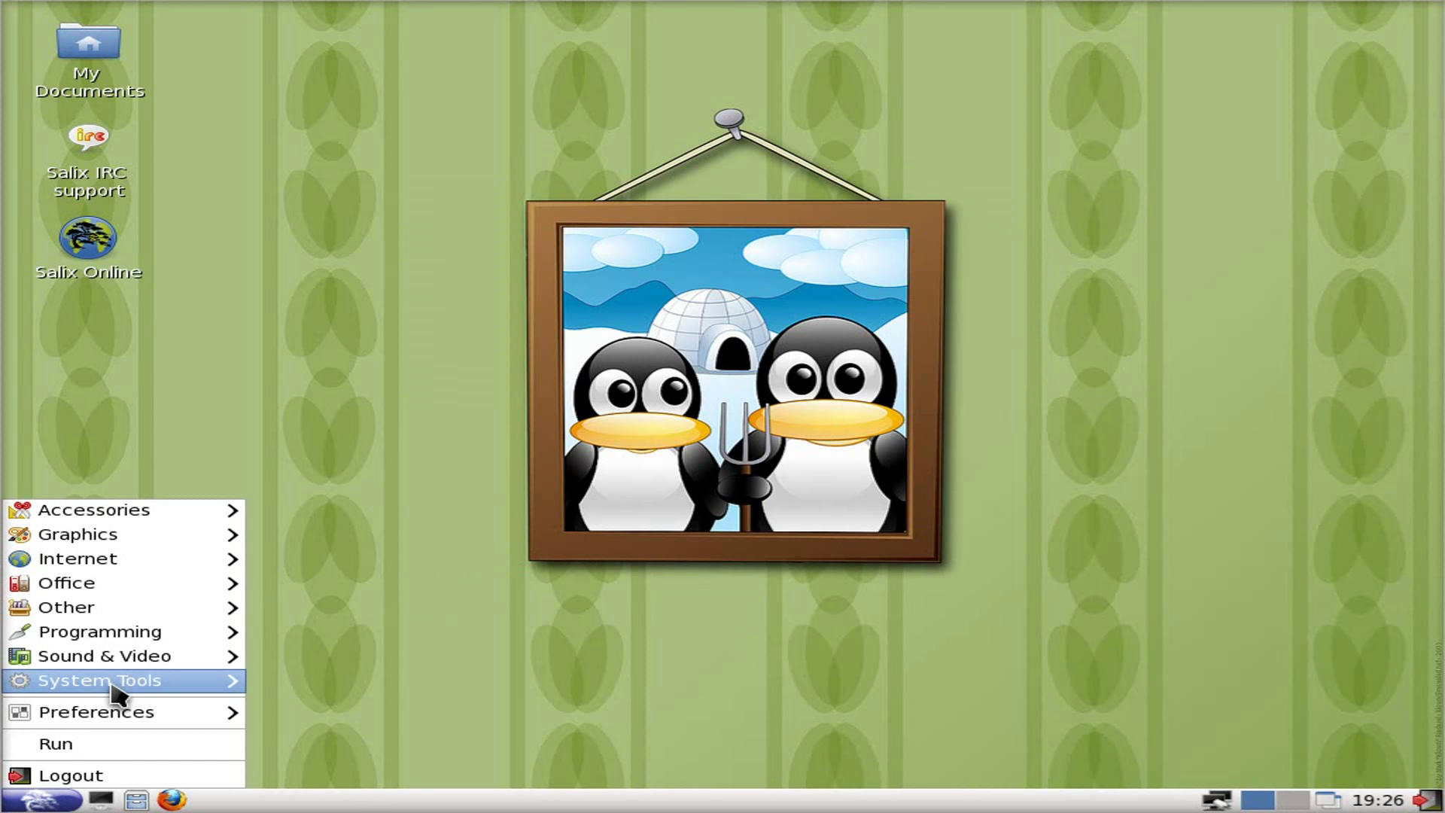
left_click(310, 608)
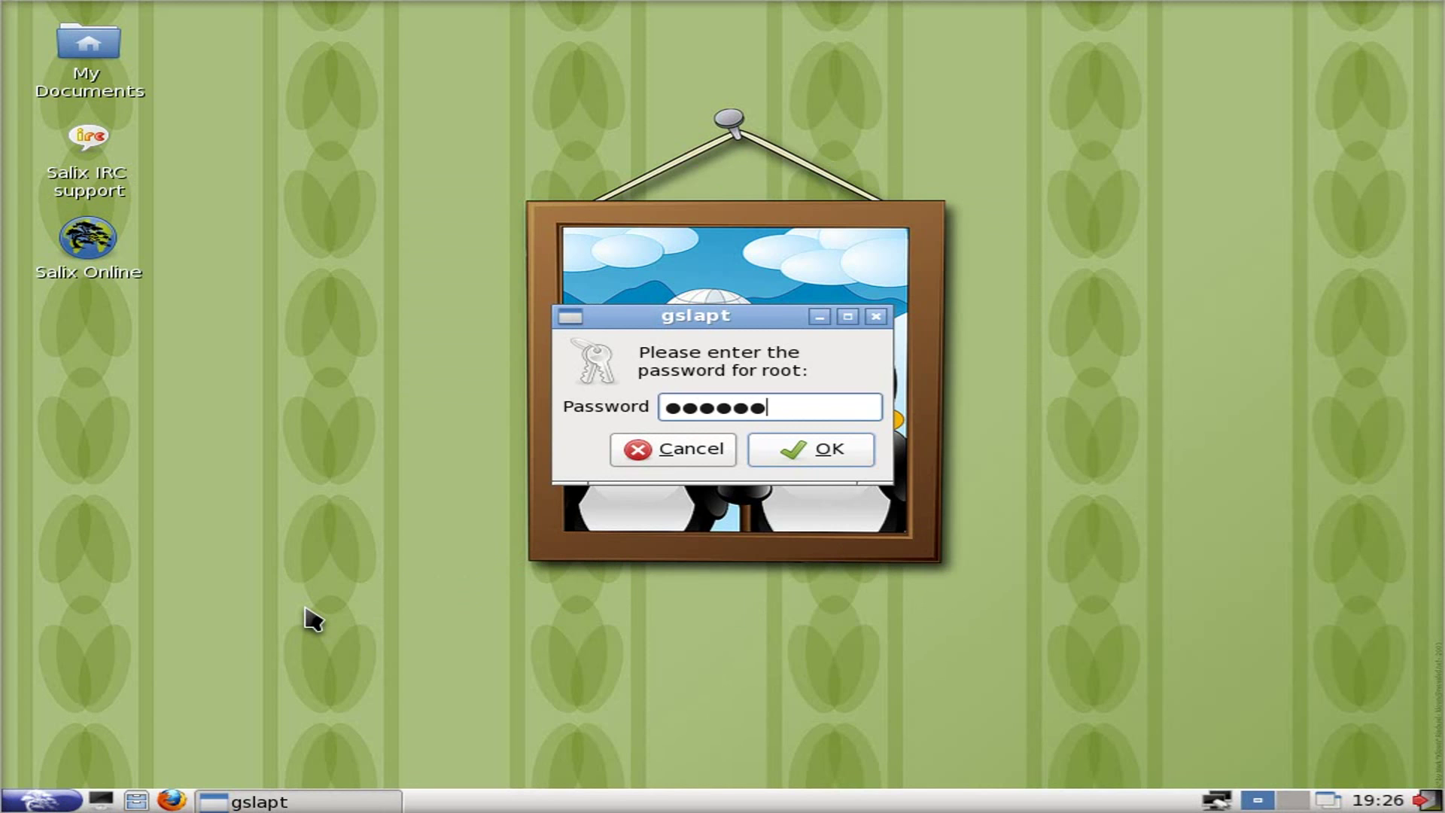
key("Return")
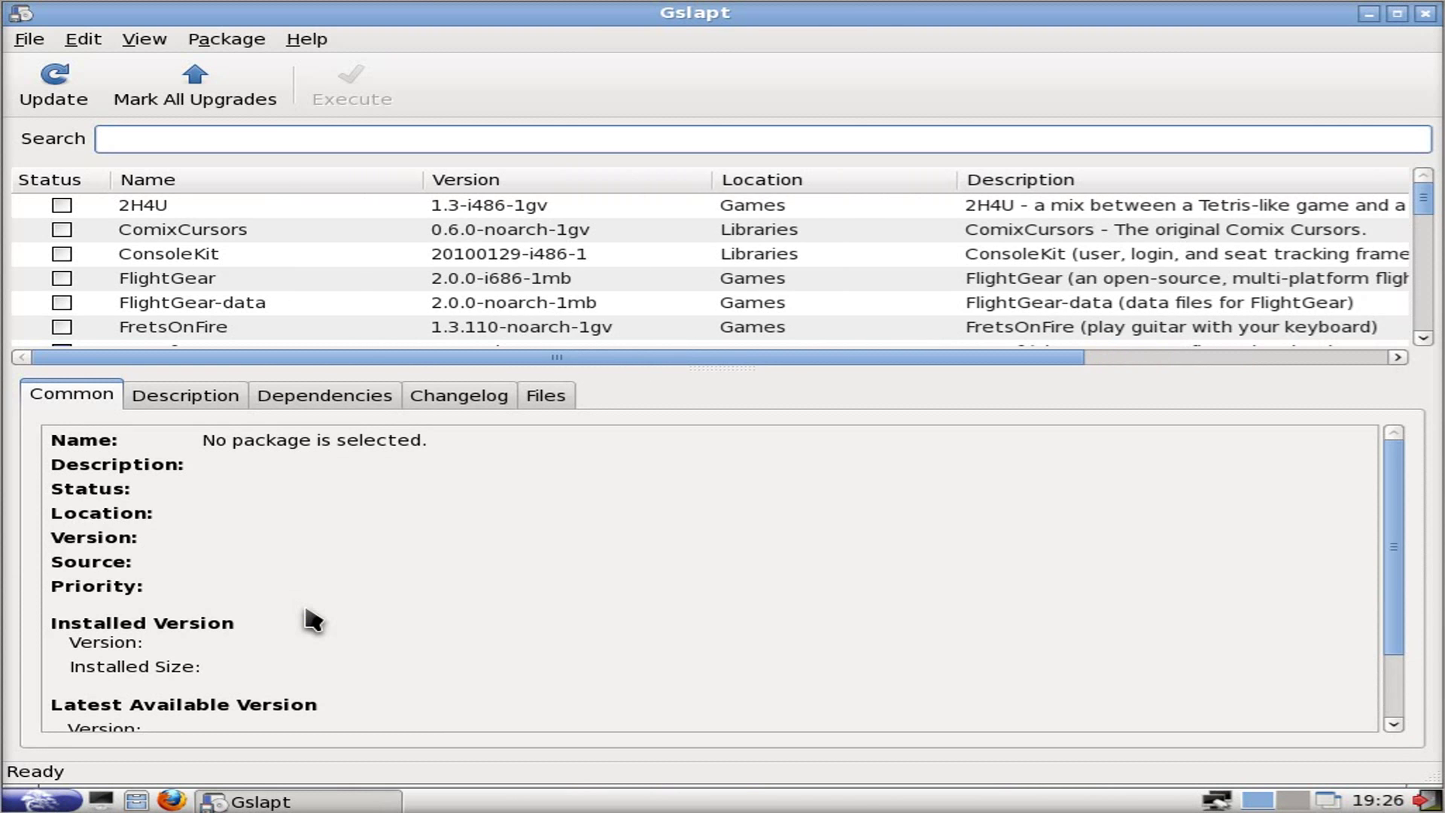
scroll(367, 299, "down", 3)
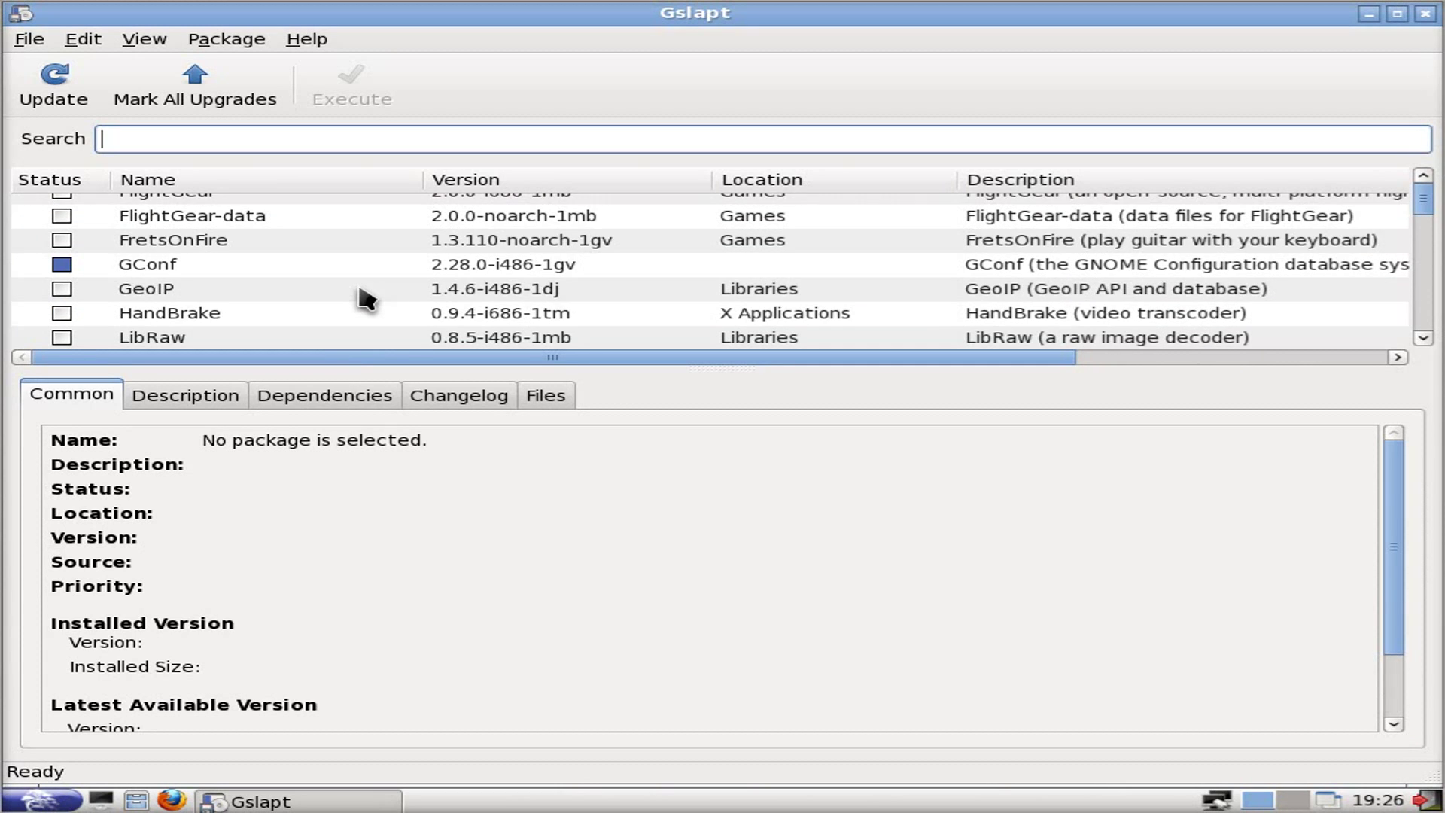
Select HandBrake in the package list and read its details and description.
left_click(457, 322)
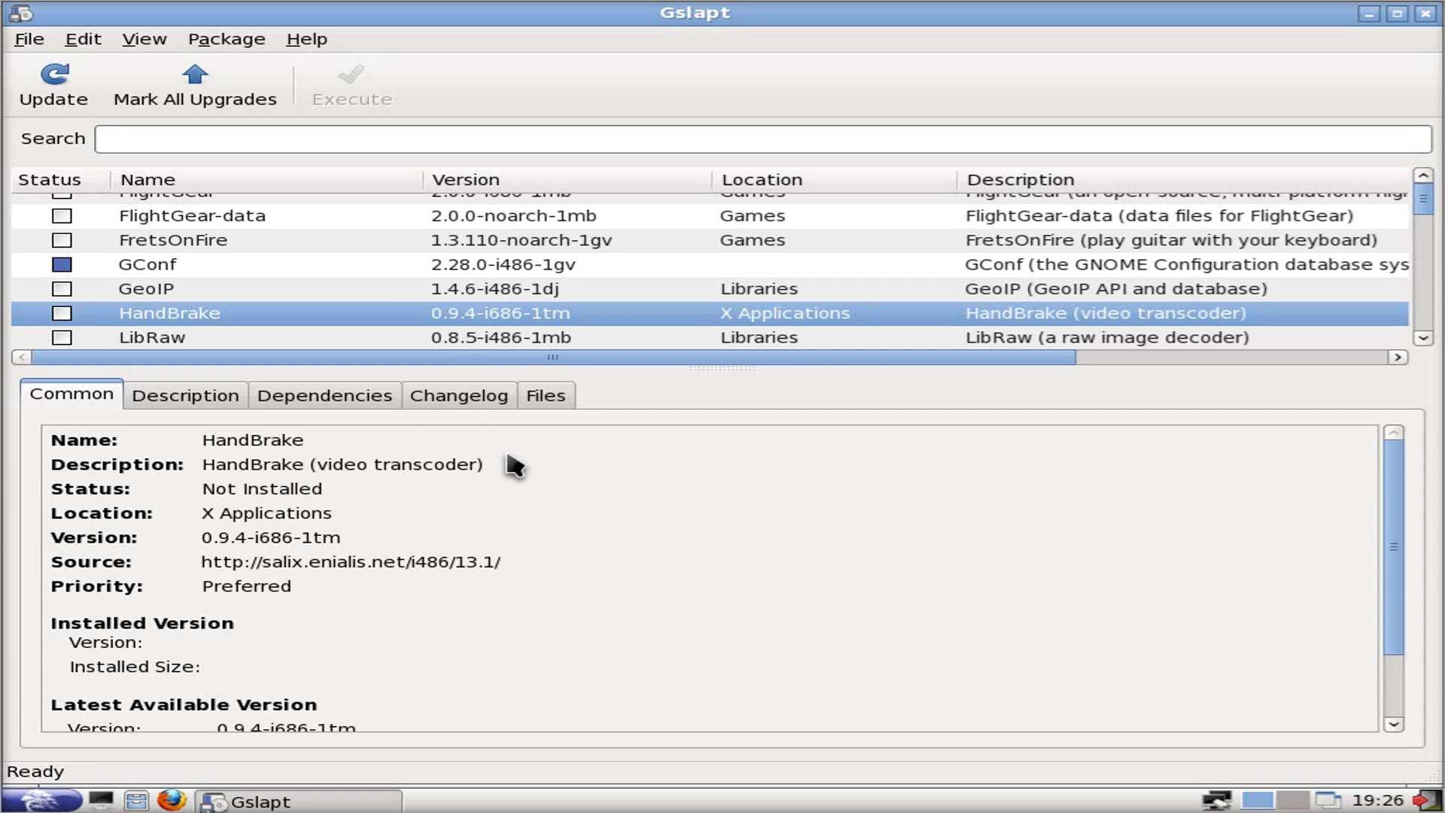
scroll(509, 471, "down", 2)
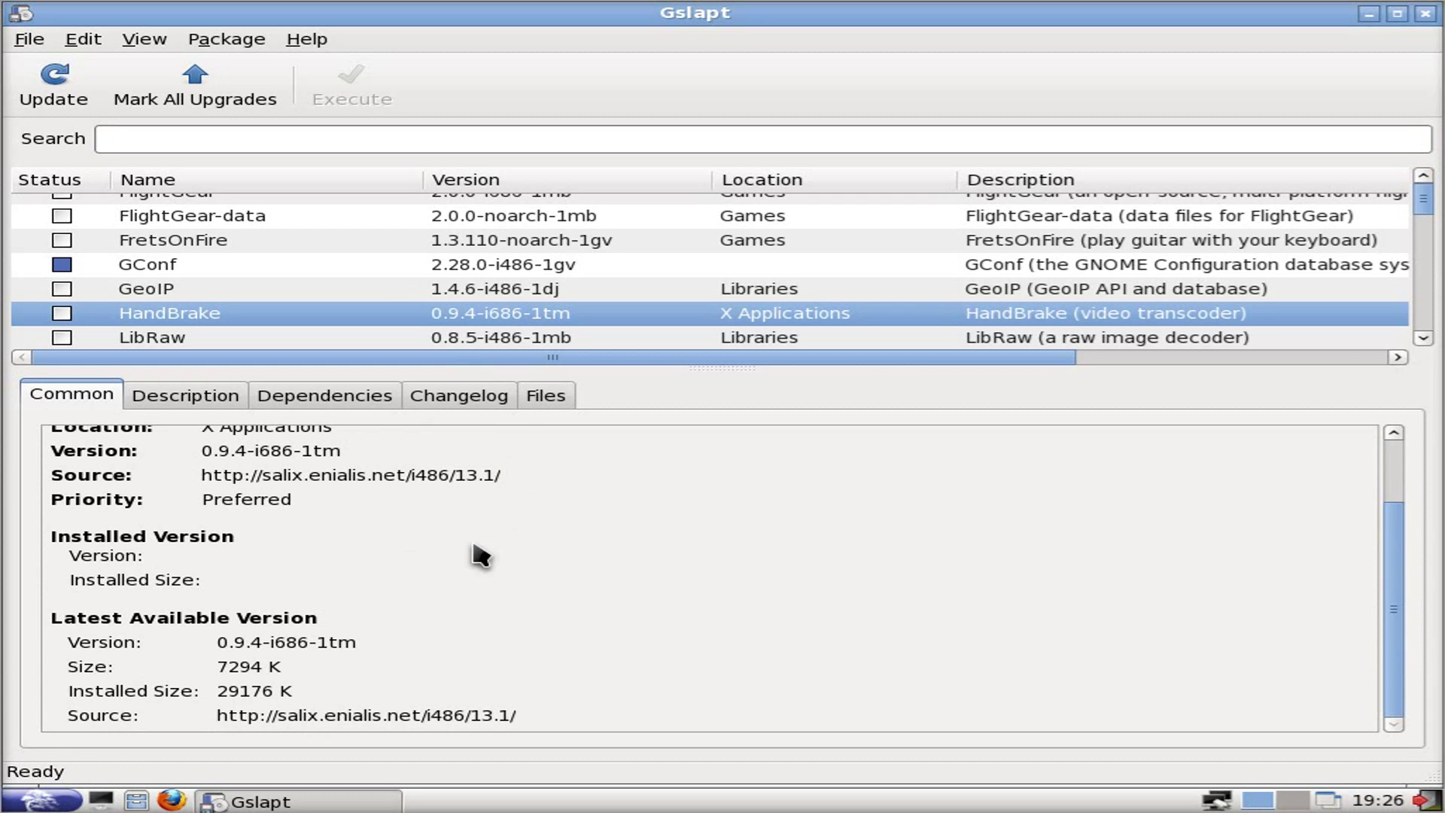
left_click(209, 406)
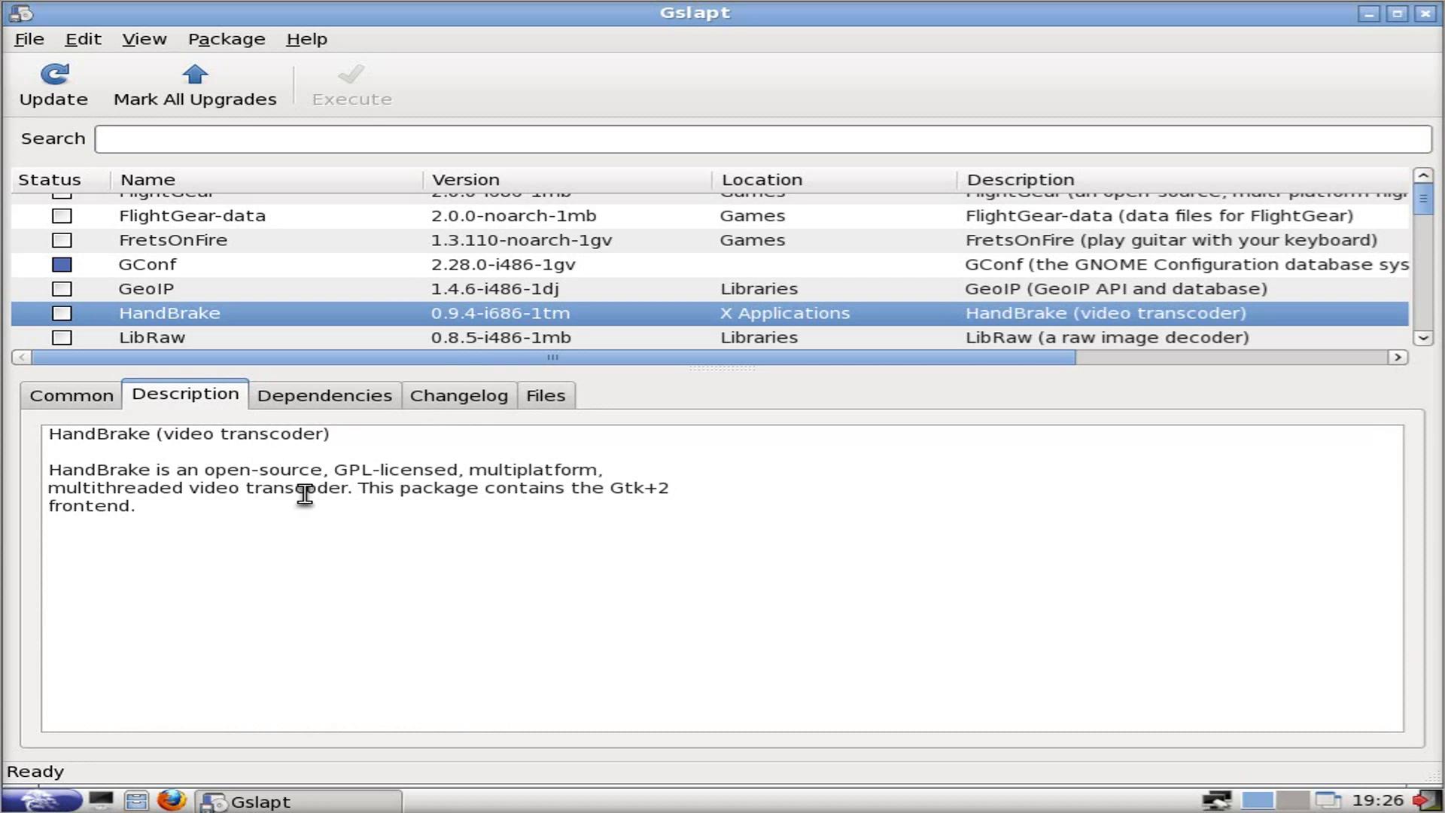
Scroll through HandBrake's required dependencies, then close the package manager.
left_click(347, 414)
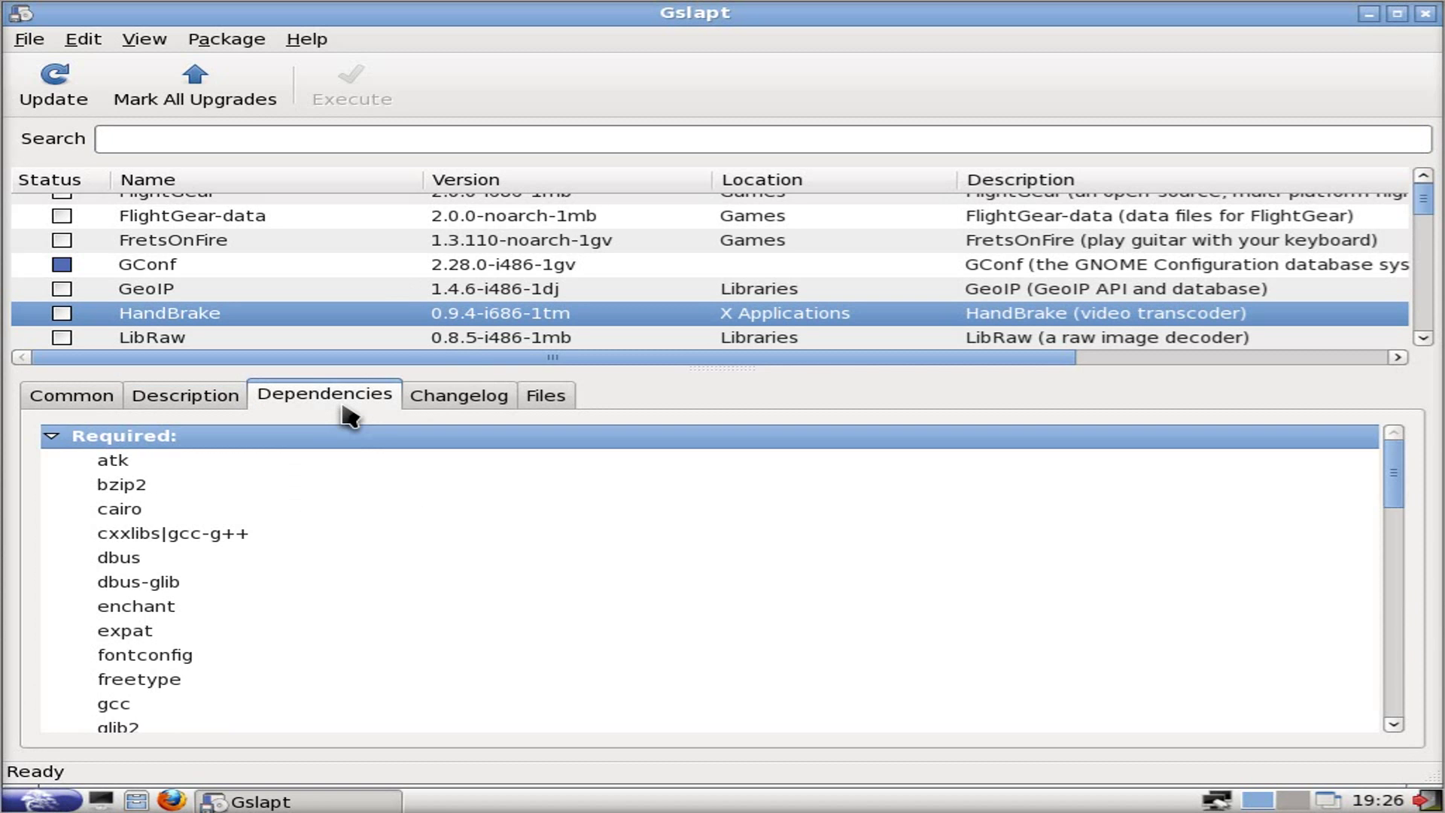
scroll(407, 519, "down", 15)
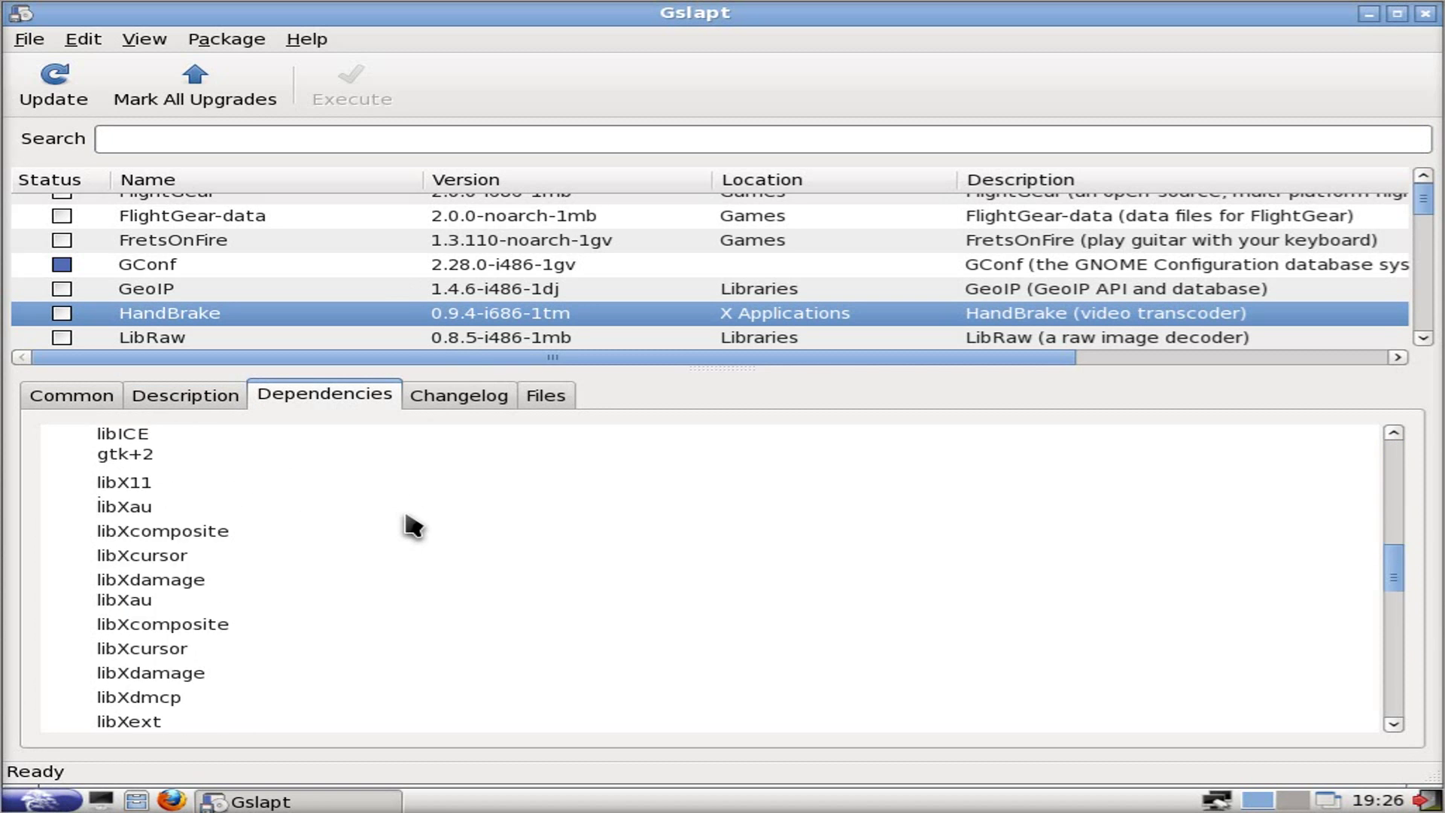
scroll(413, 525, "down", 7)
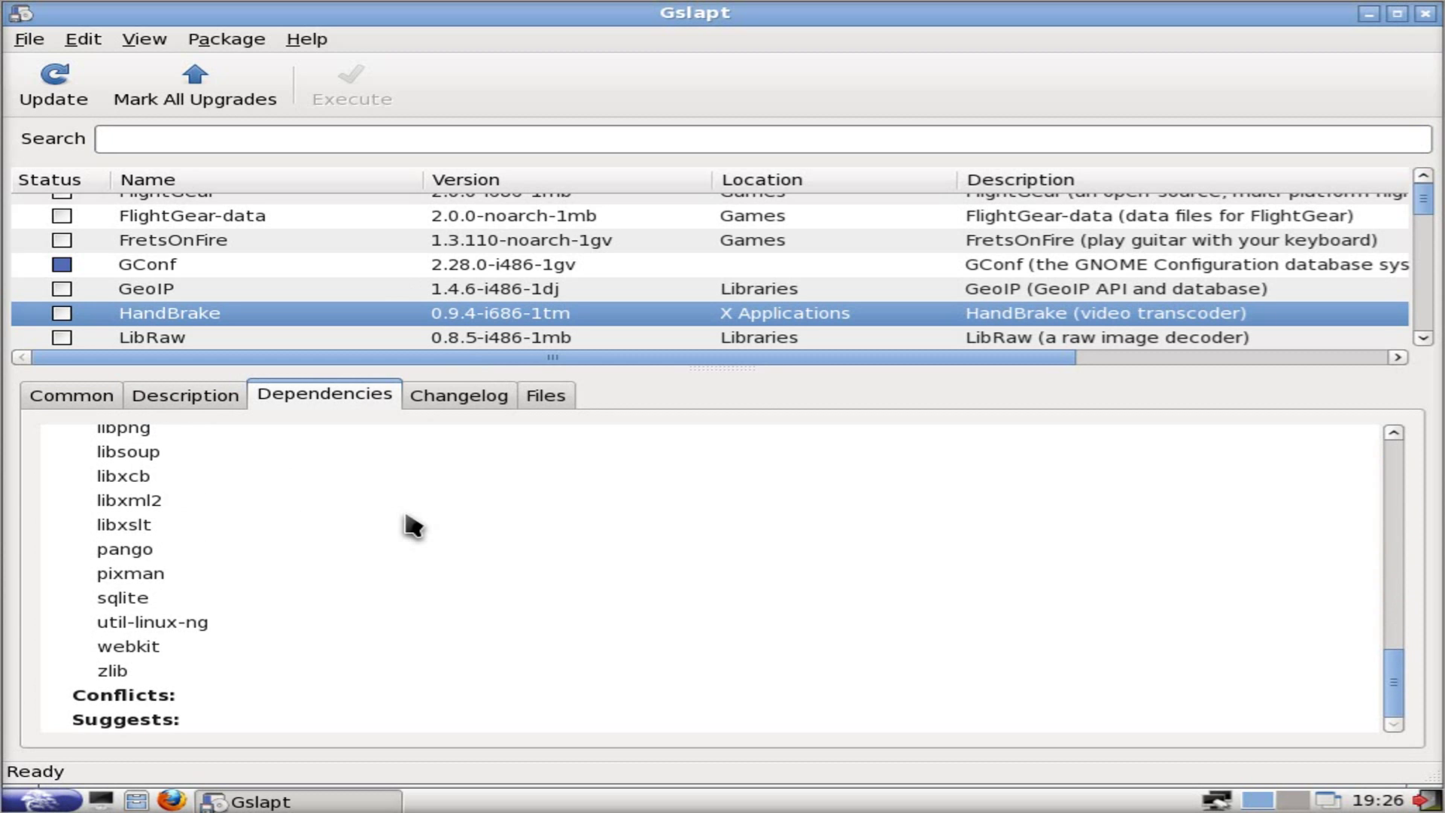
scroll(411, 525, "up", 15)
scroll(369, 290, "down", 2)
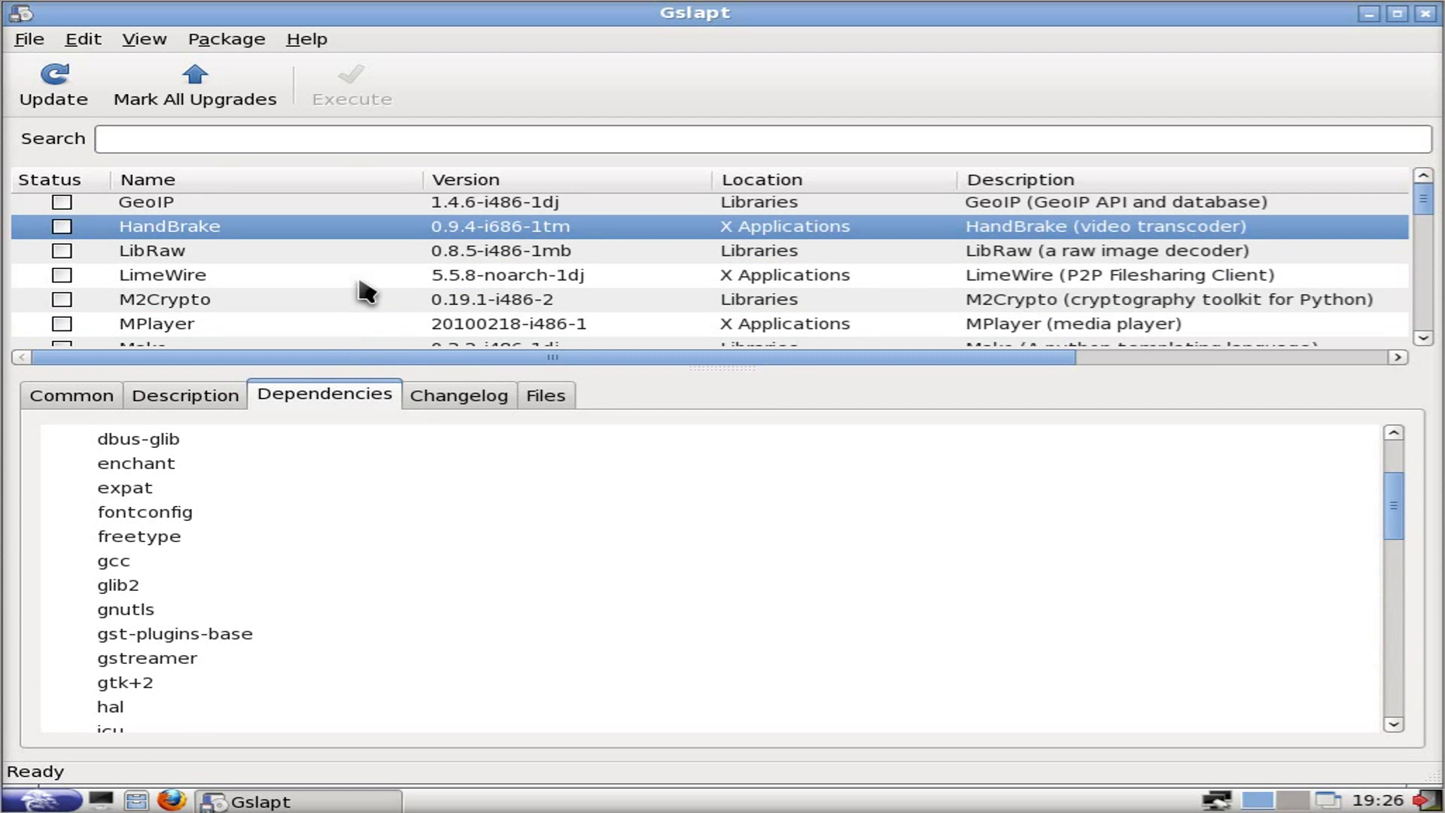
scroll(332, 294, "down", 1)
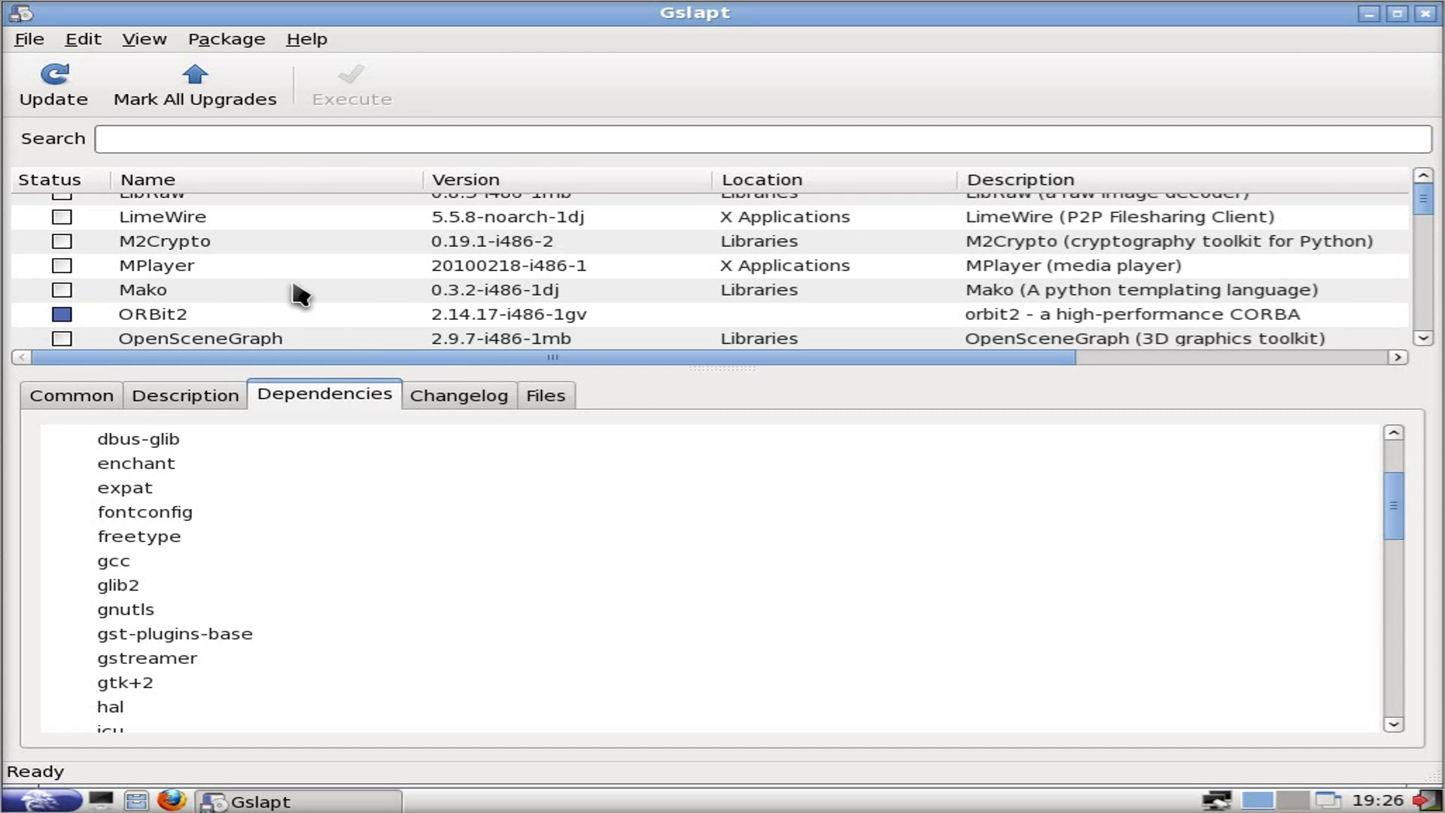
scroll(297, 285, "down", 3)
scroll(301, 284, "down", 5)
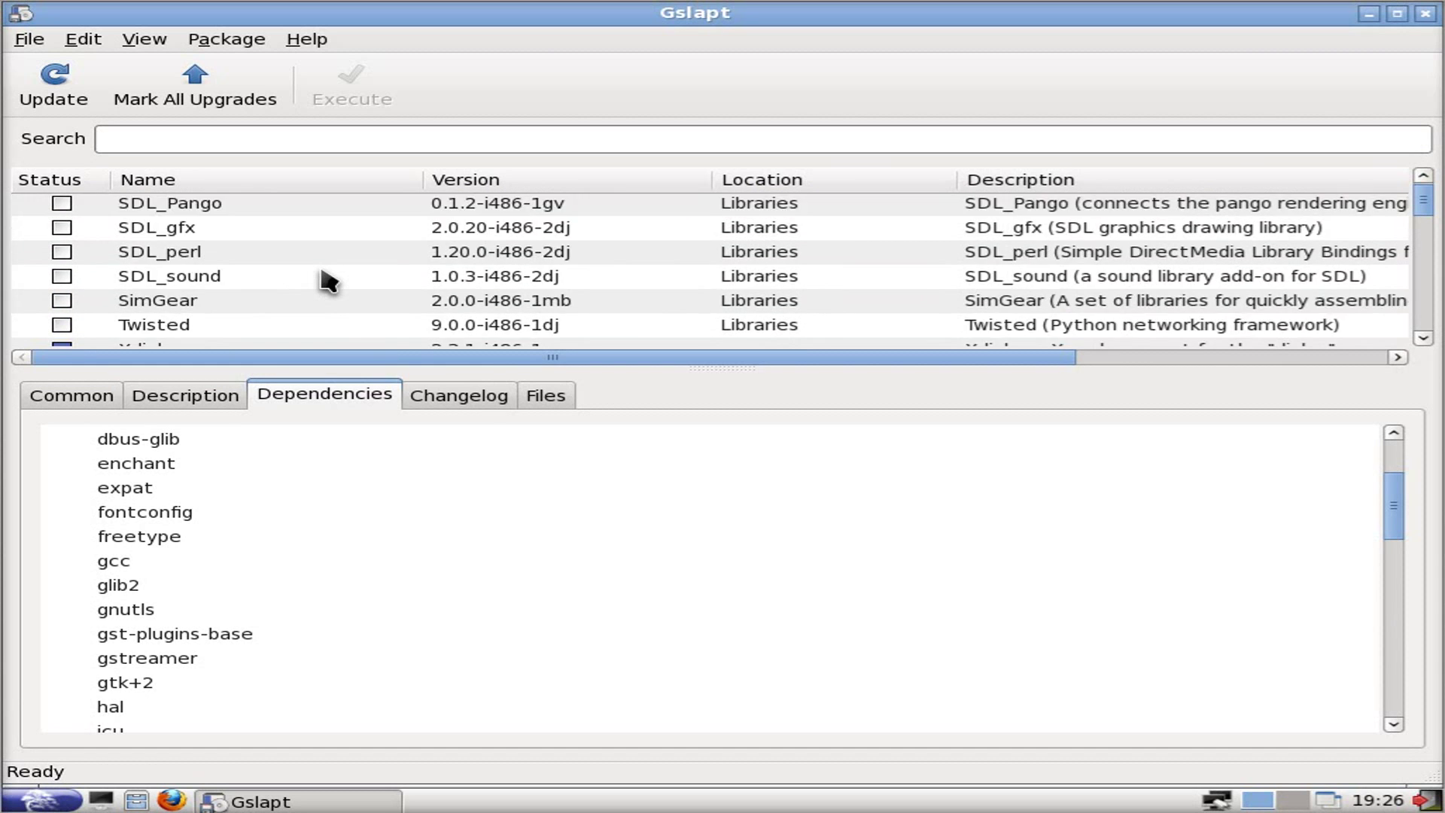
scroll(327, 280, "down", 7)
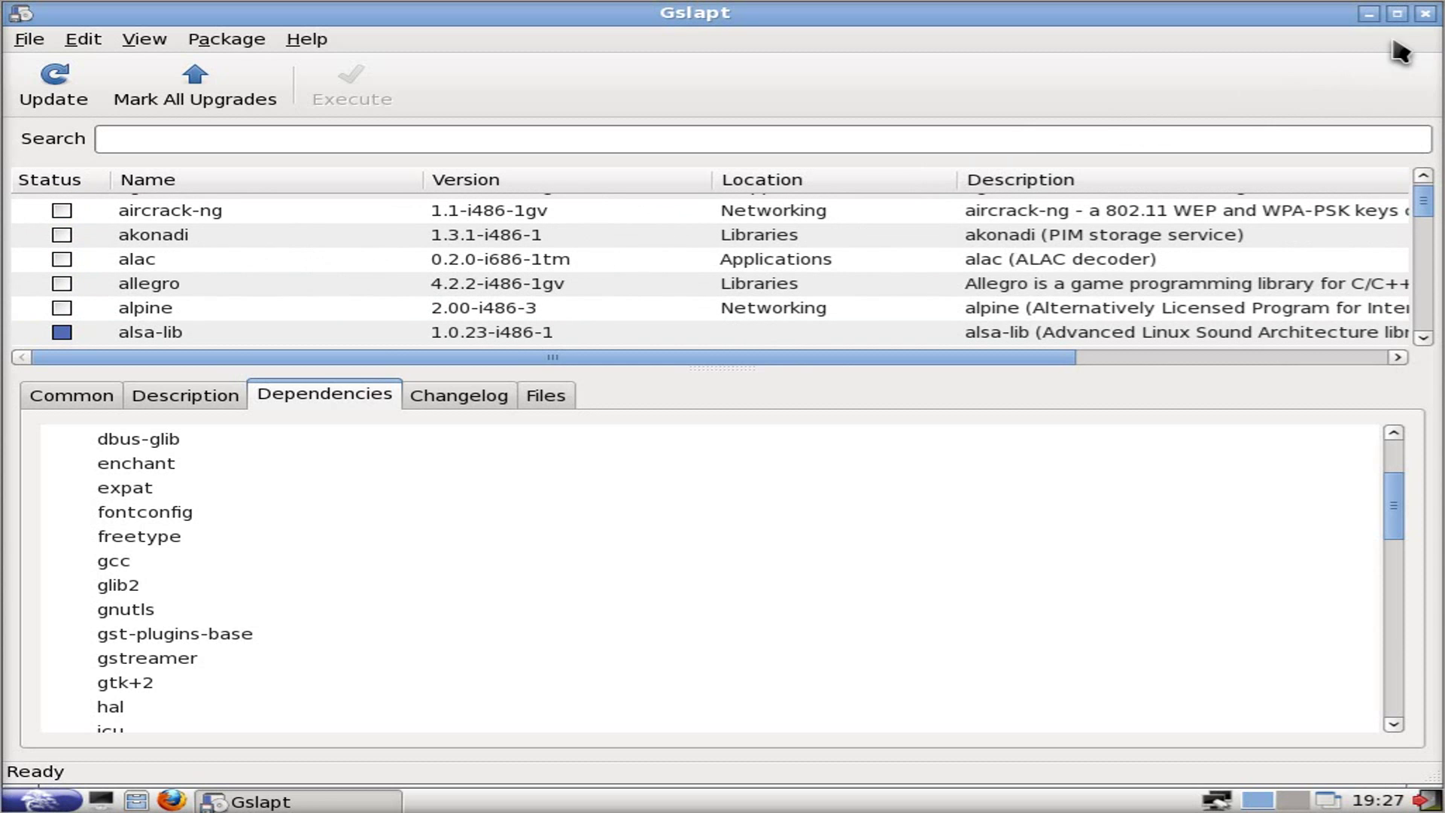
left_click(1426, 14)
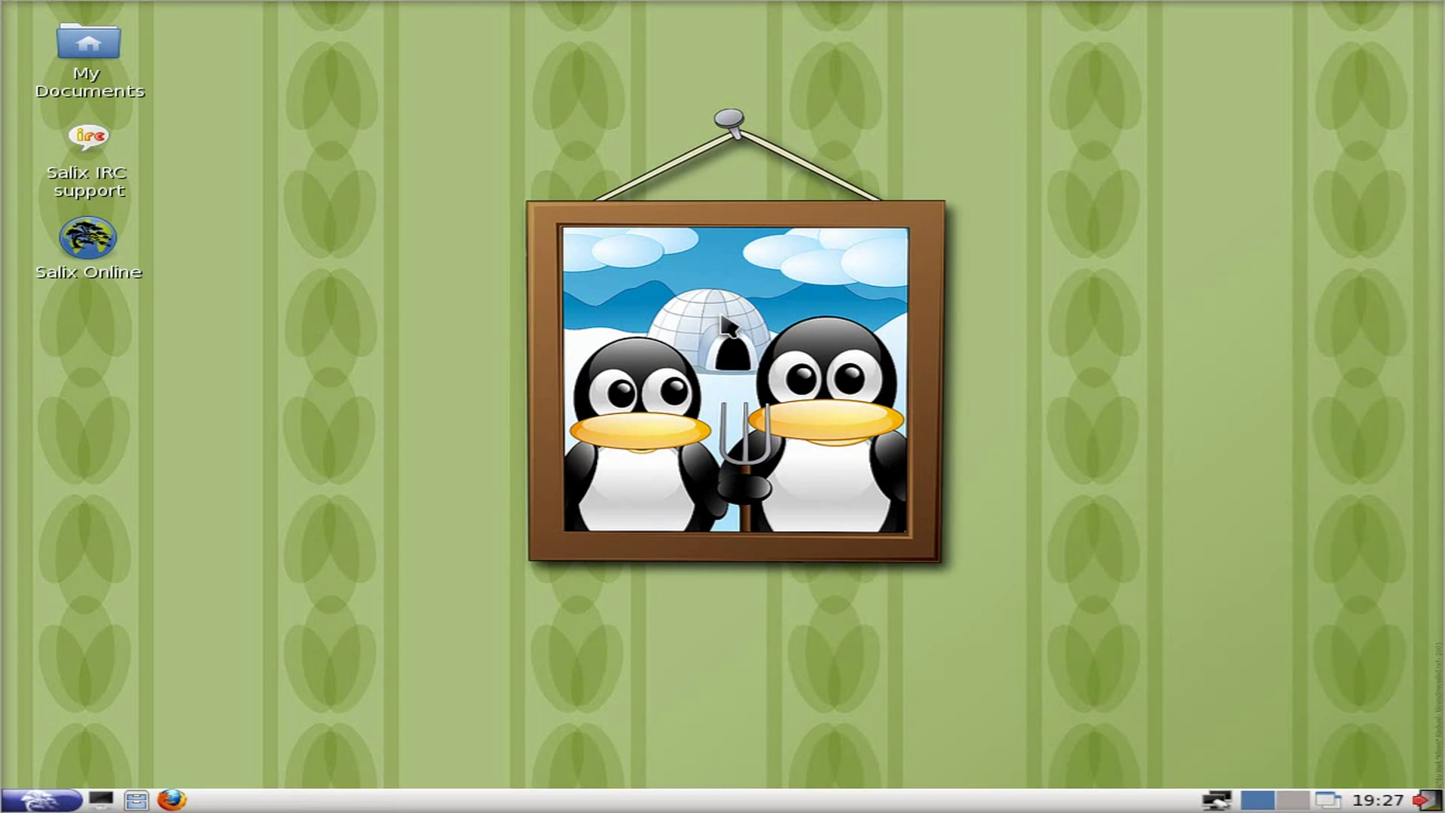